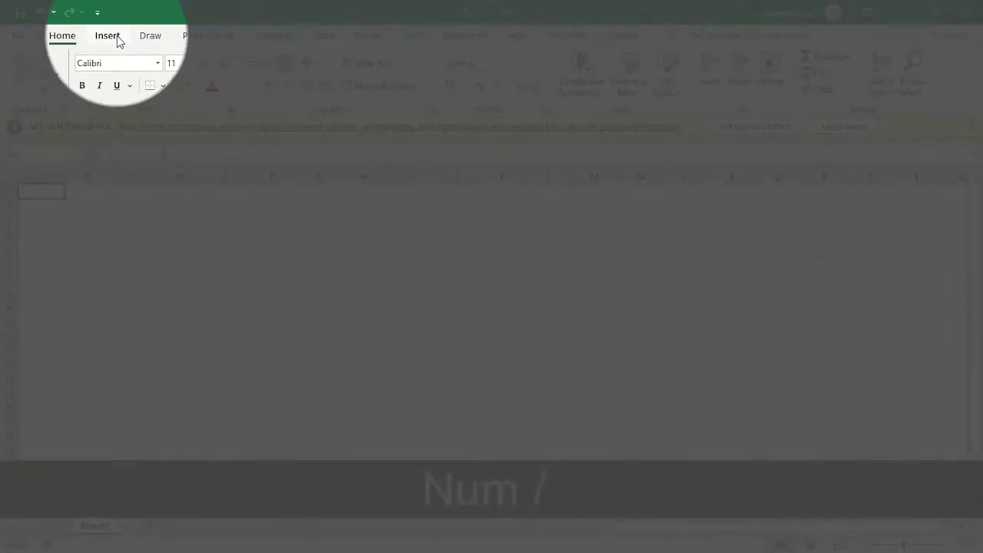
# Step: Insert a screen clipping of question 63, with its subject and marks table, from the mathematics PDF into the sheet
pyautogui.click(119, 41)
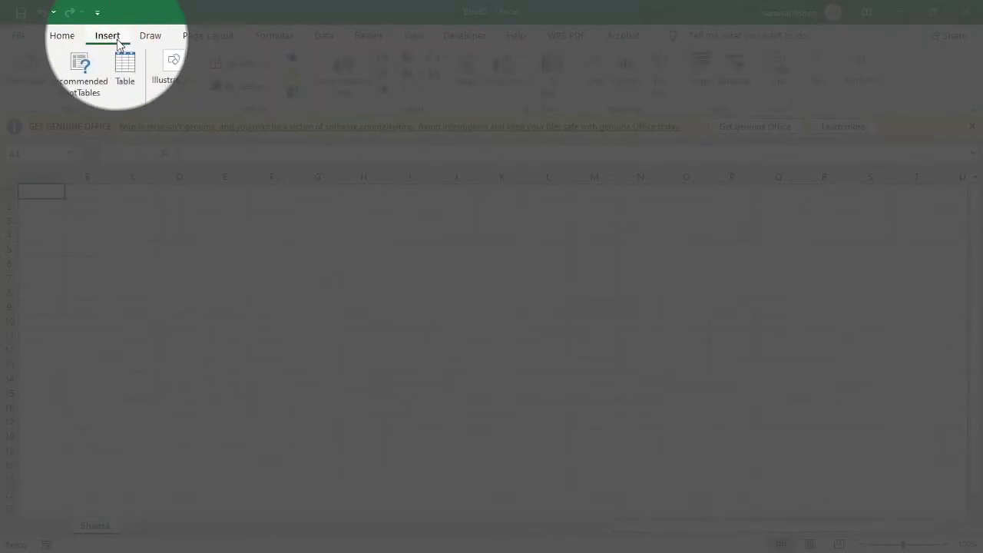
pyautogui.click(181, 96)
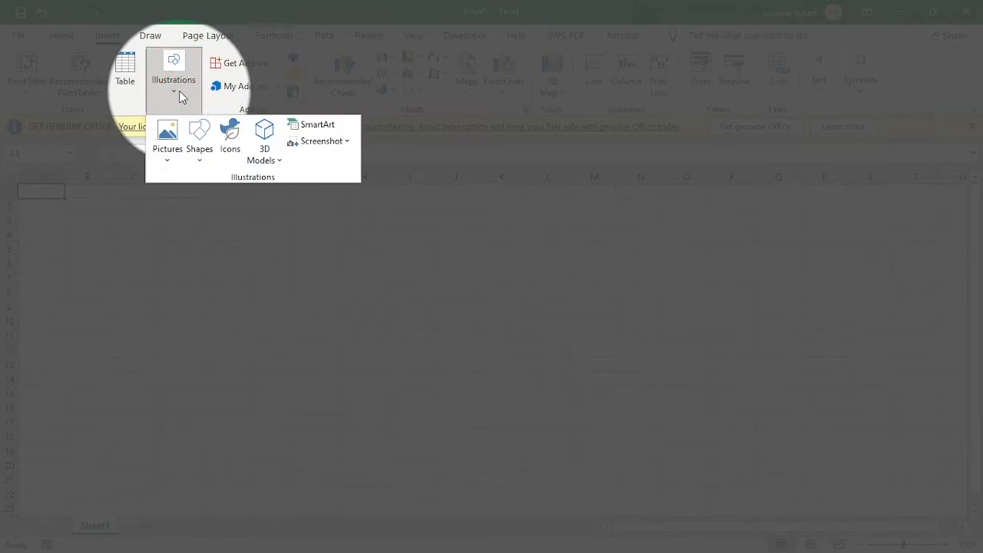
pyautogui.click(348, 142)
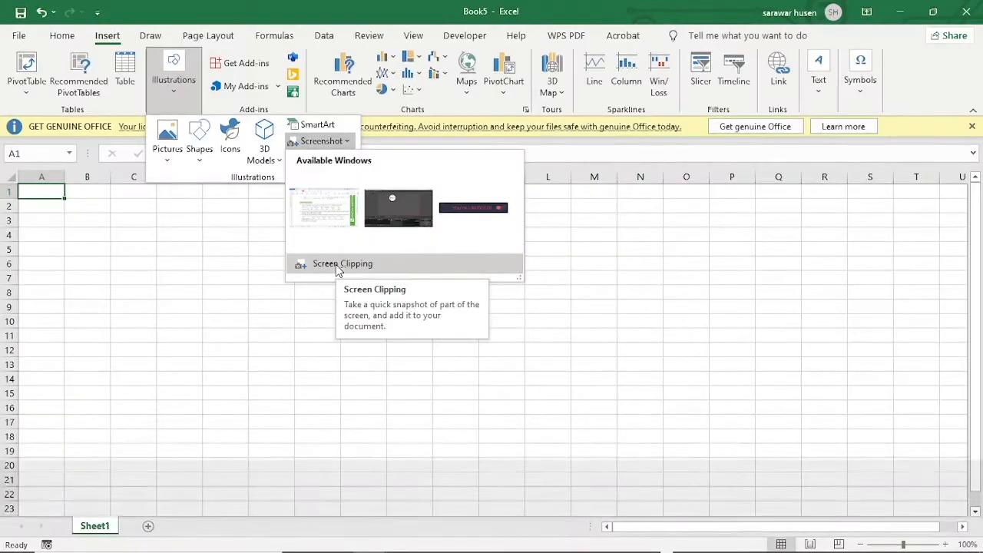
pyautogui.click(336, 264)
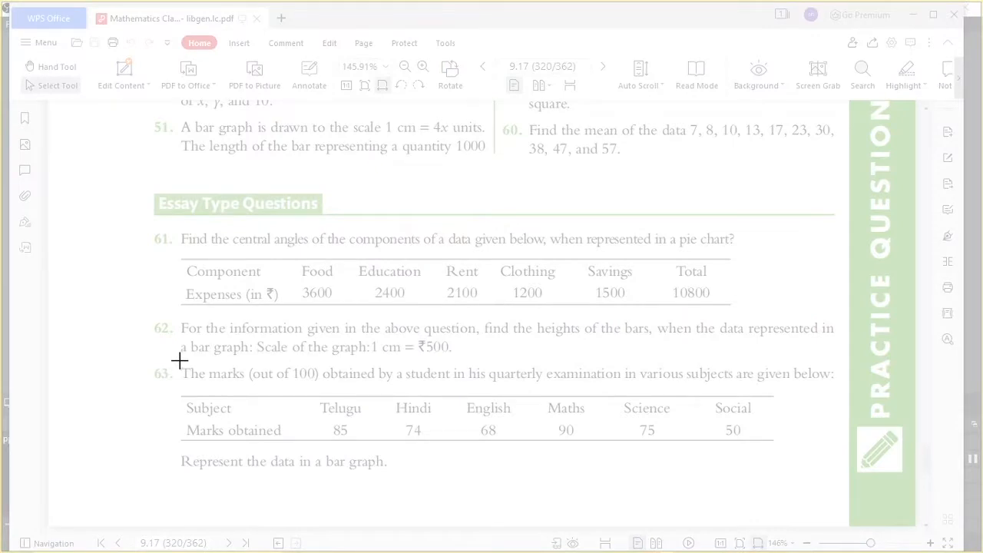
pyautogui.moveTo(303, 387); pyautogui.dragTo(845, 476)
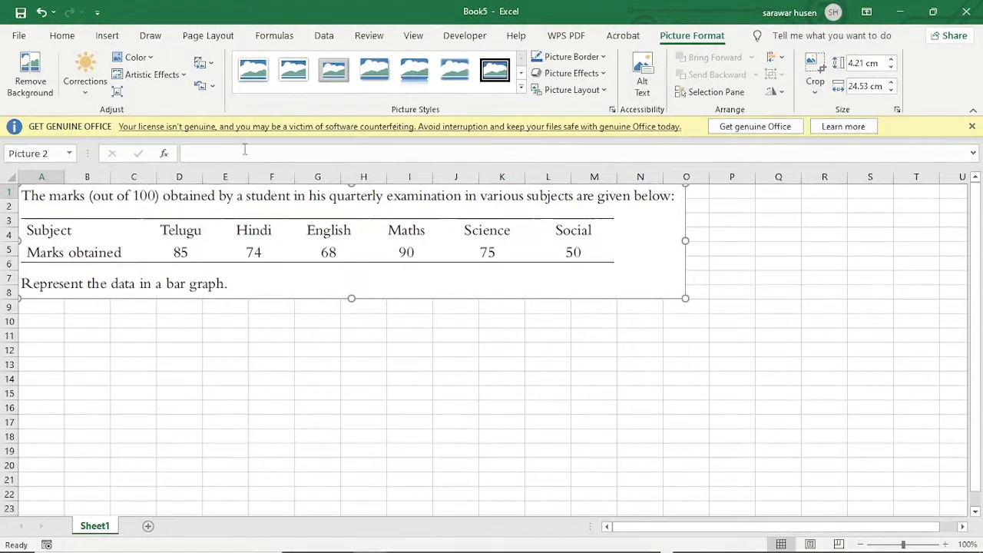
# Step: Enter the row labels SUBJECT in cell C12 and MARKS OBTAINED in cell C13, below the inserted picture
pyautogui.click(154, 380)
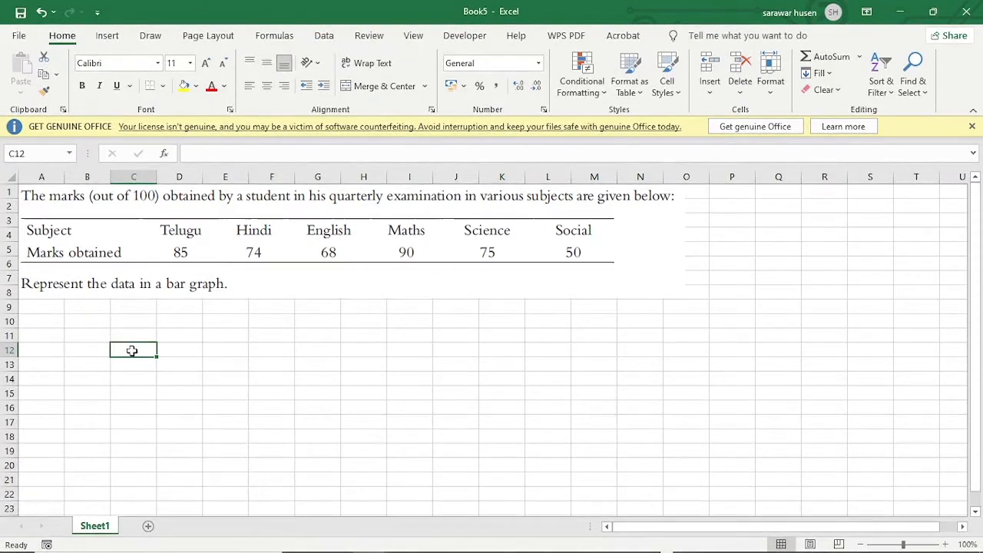
pyautogui.write('S')
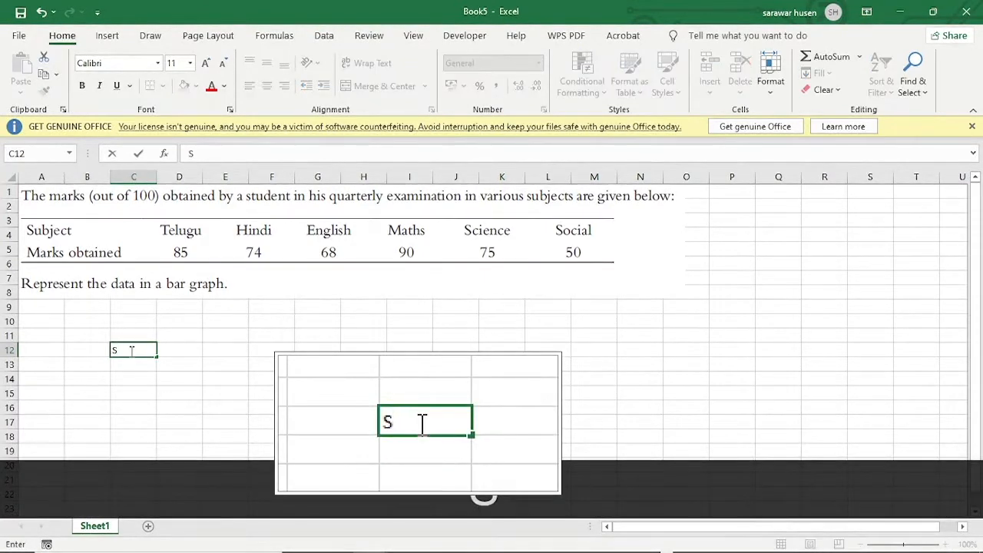
pyautogui.write('UBJE')
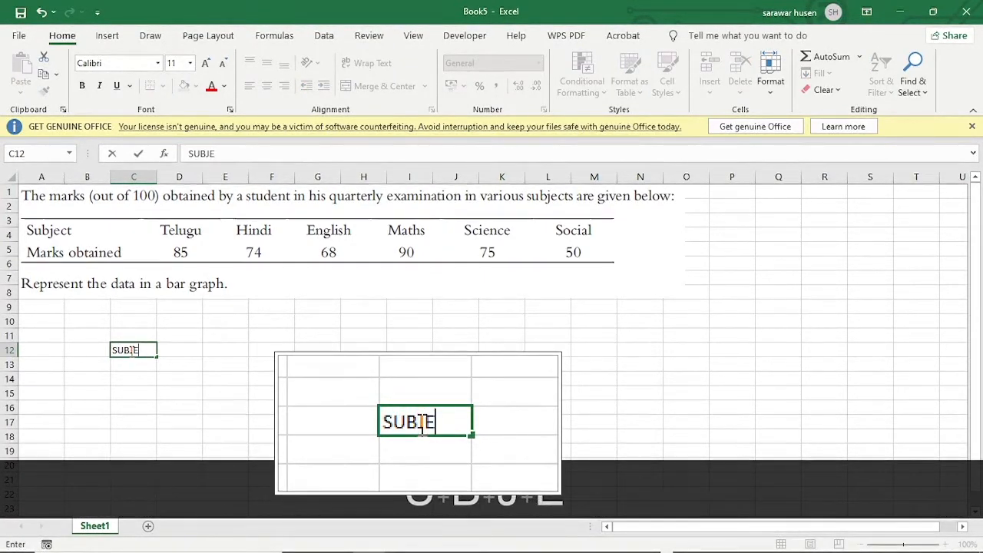
pyautogui.write('CT')
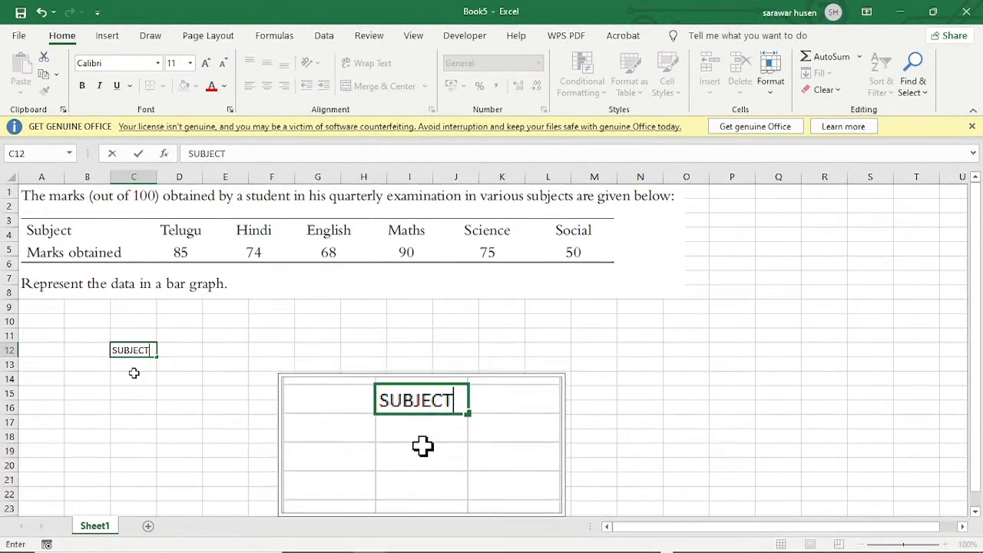
pyautogui.click(131, 369)
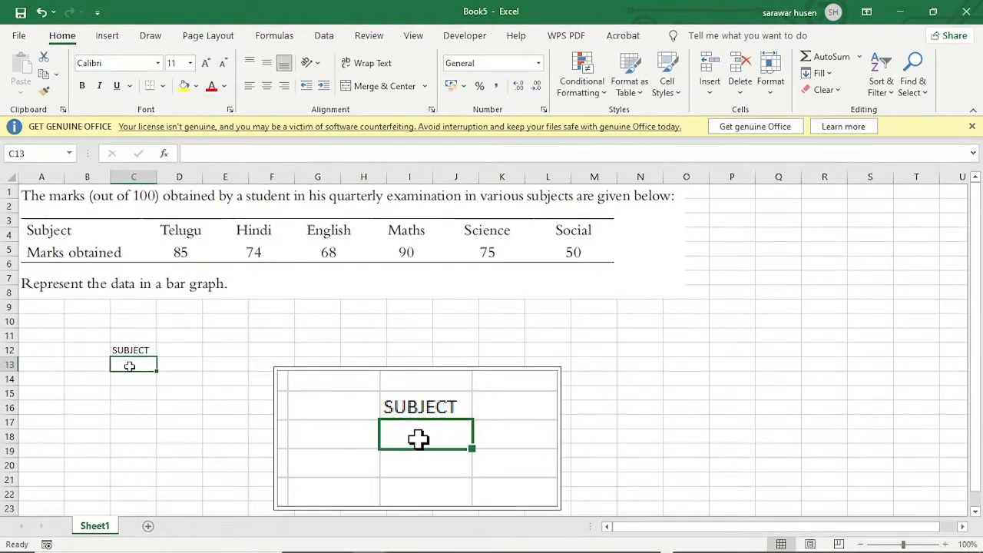
pyautogui.write('MAR')
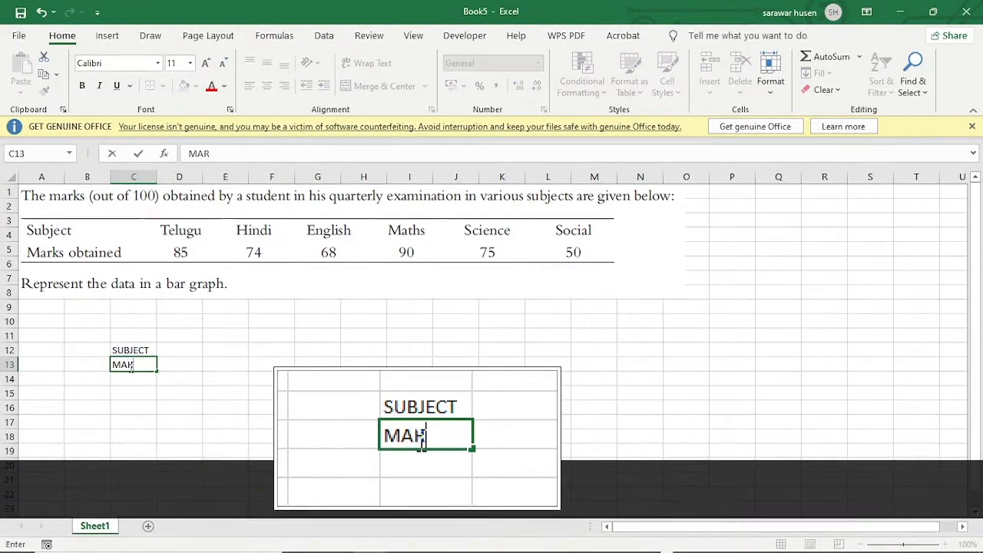
pyautogui.write('KS OB')
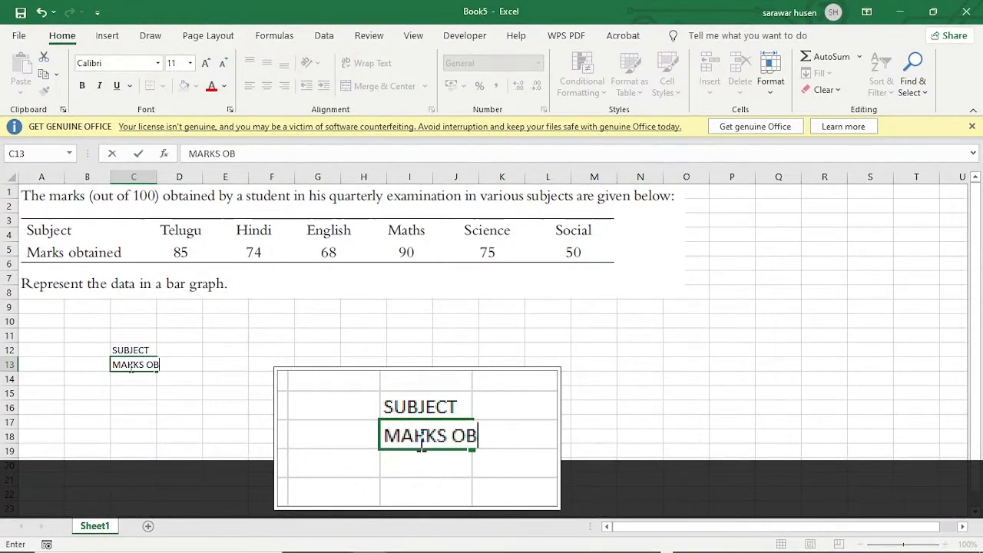
pyautogui.write('TAINE')
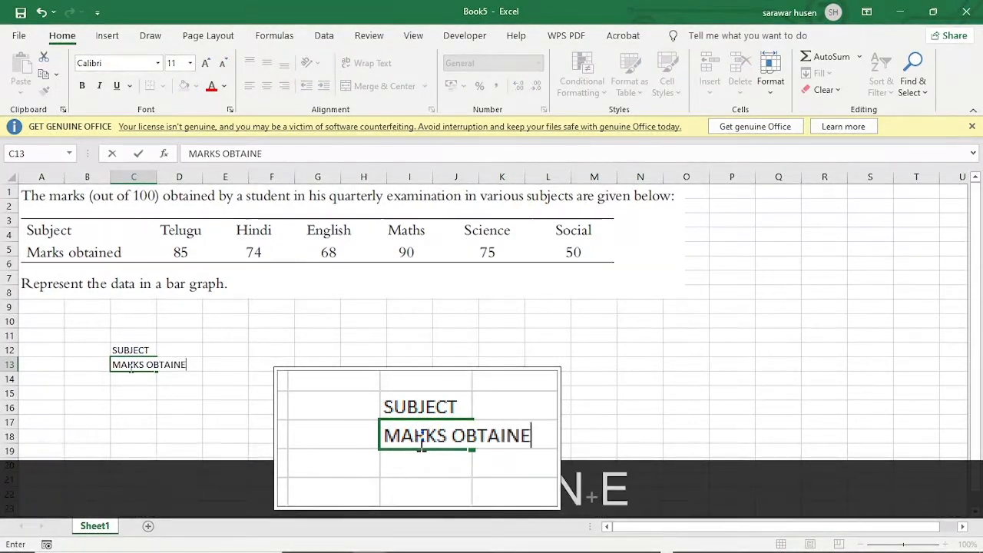
pyautogui.write('D')
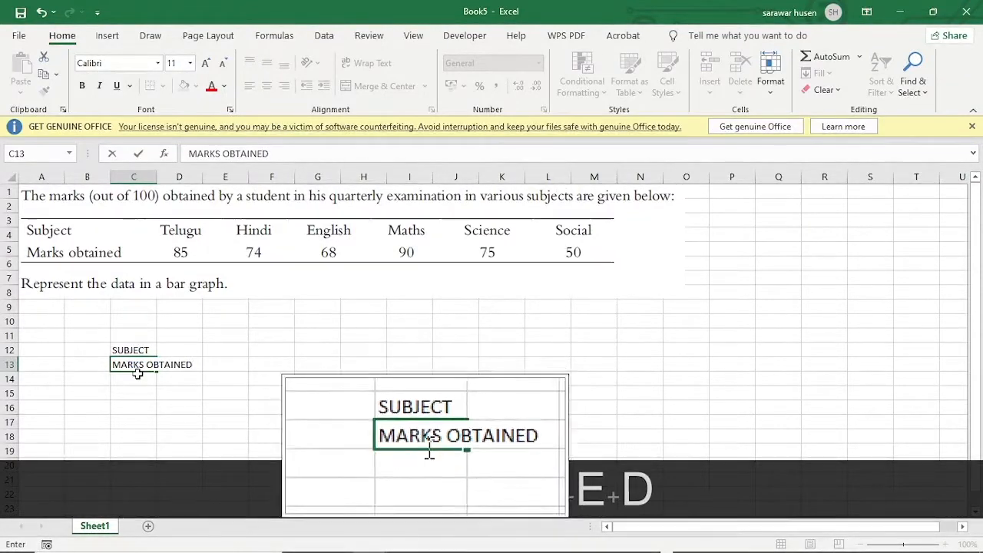
pyautogui.click(132, 407)
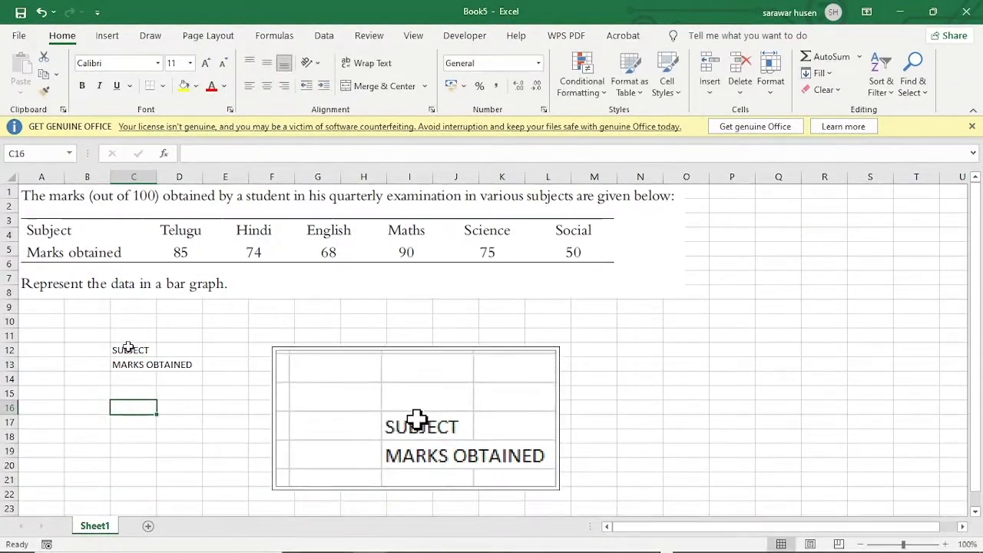
# Step: Right-align the two row labels in cells C12 and C13
pyautogui.moveTo(128, 349); pyautogui.dragTo(138, 367)
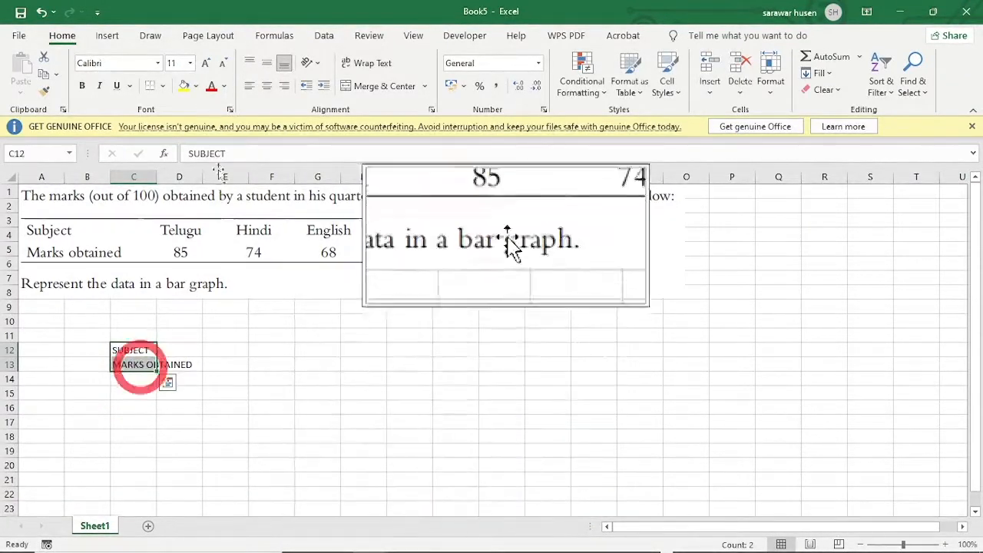
pyautogui.click(288, 86)
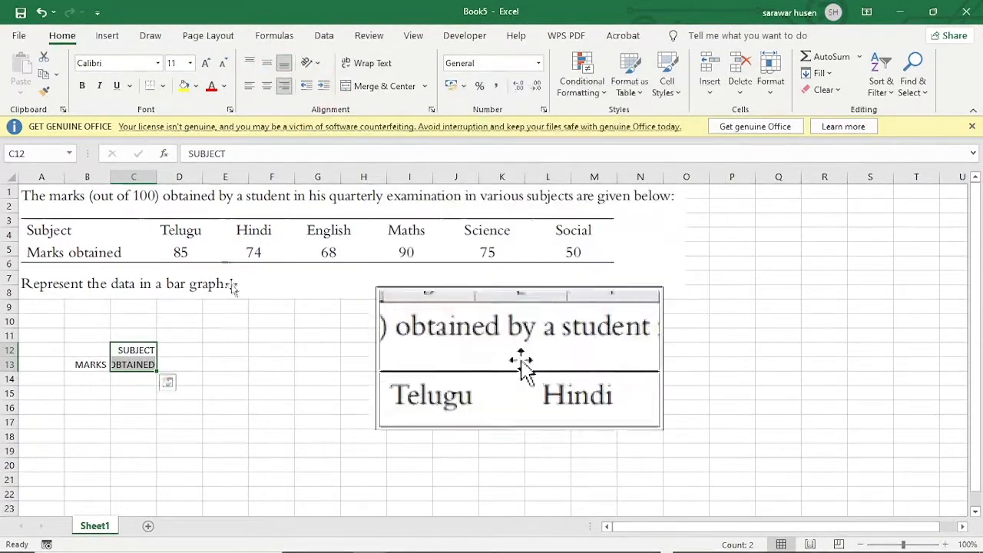
pyautogui.click(184, 363)
# Step: Enter the subject TELEGU in cell D12 and its mark 85 in cell D13
pyautogui.click(176, 349)
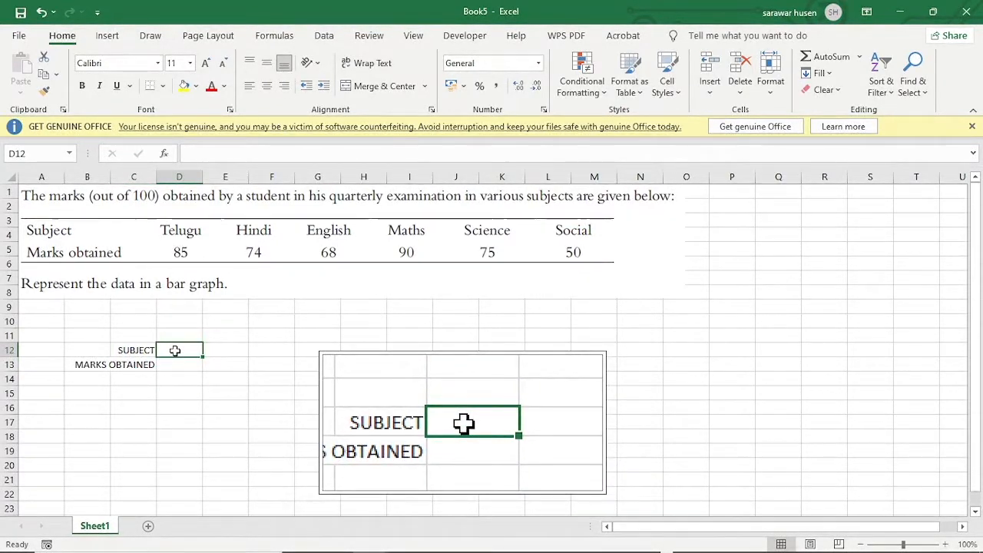
pyautogui.write('T')
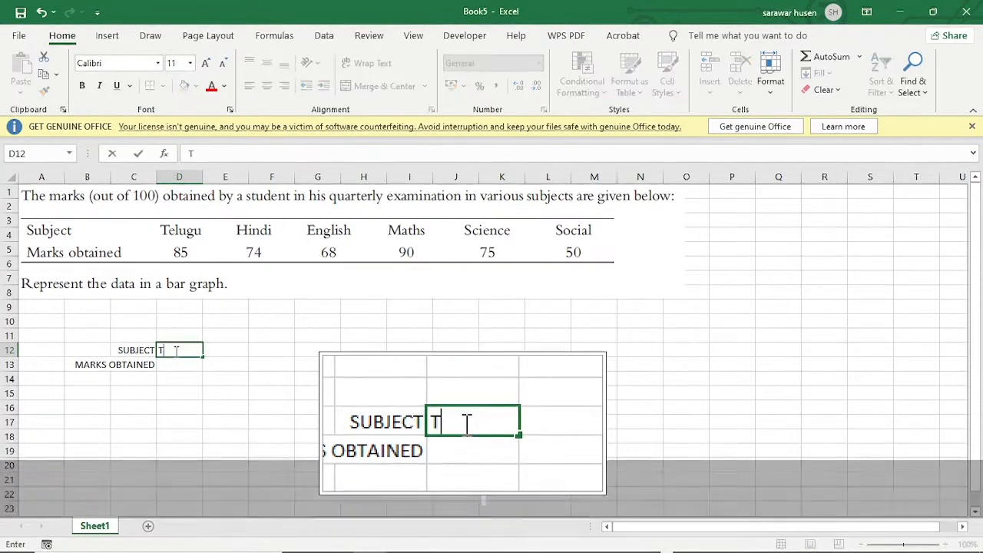
pyautogui.write('ELEGU')
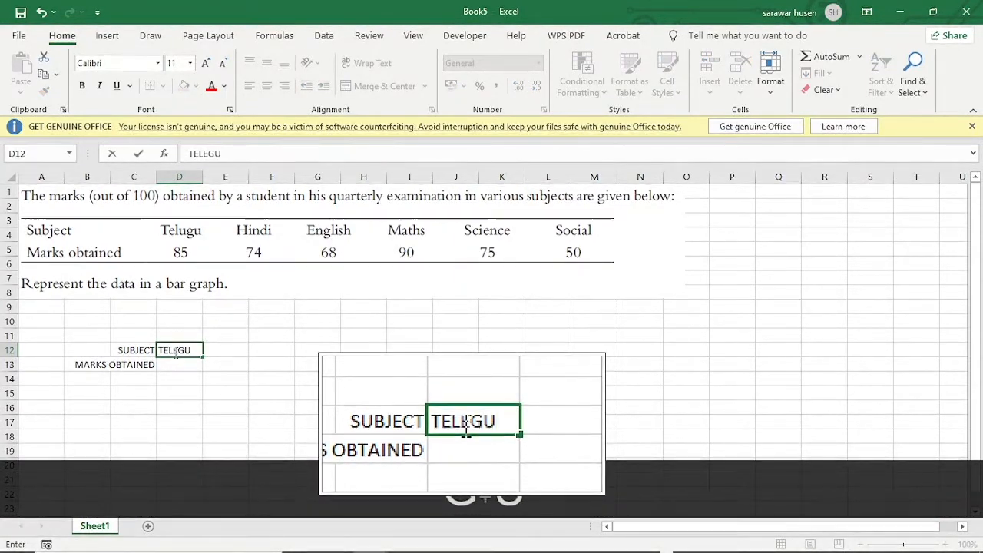
pyautogui.press('Right')
pyautogui.press('Left')
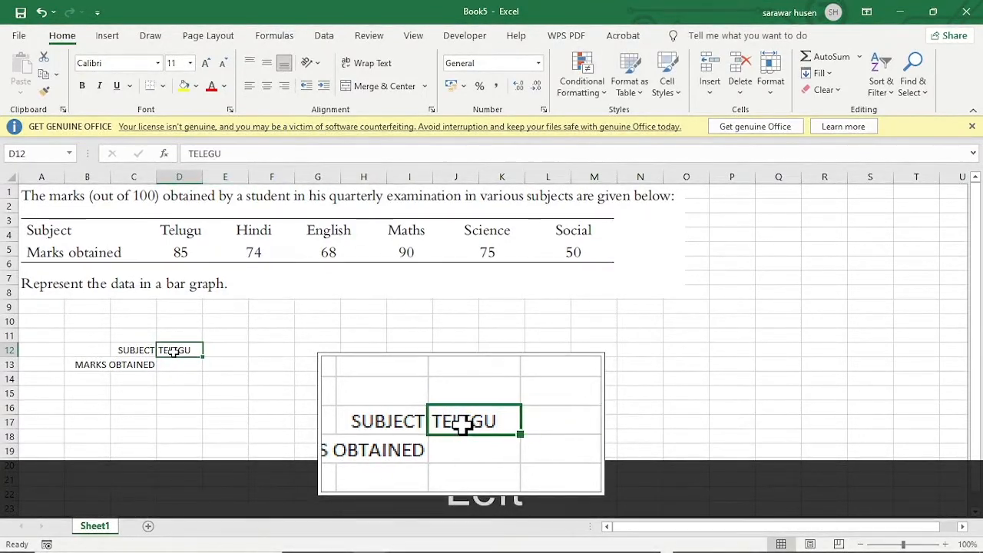
pyautogui.press('Down')
pyautogui.write('85')
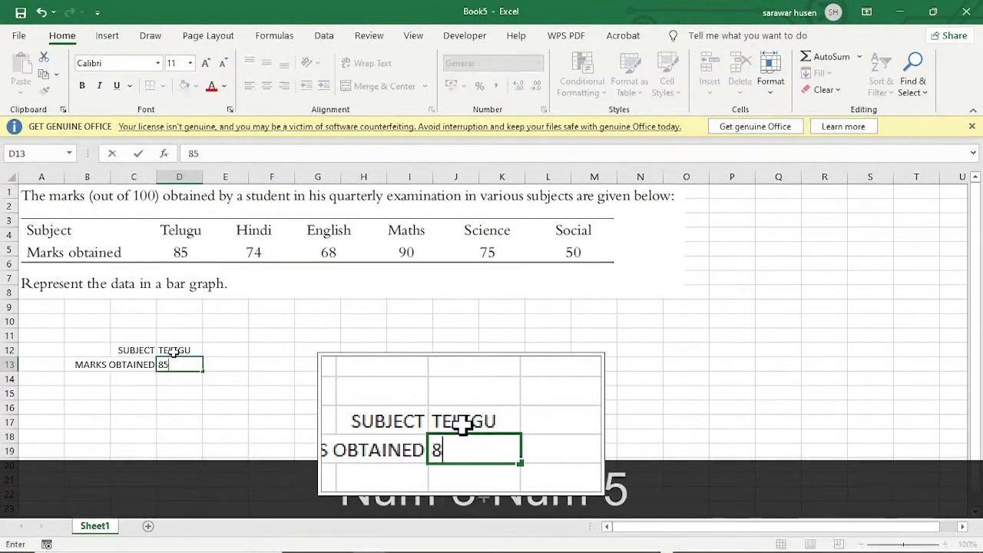
# Step: Enter the subject HINDI in cell E12 and its mark 74 in cell E13
pyautogui.press('Right')
pyautogui.press('Up')
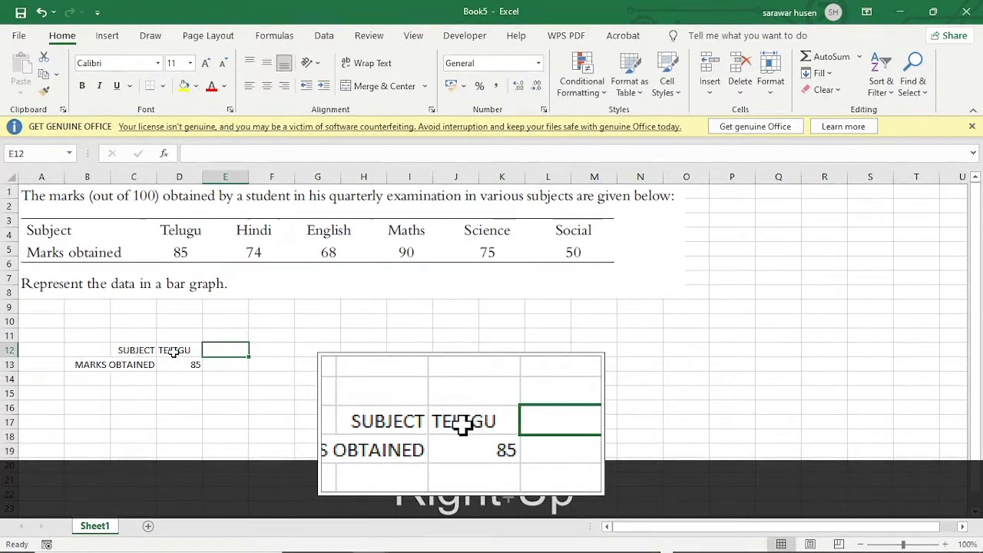
pyautogui.write('HINDI')
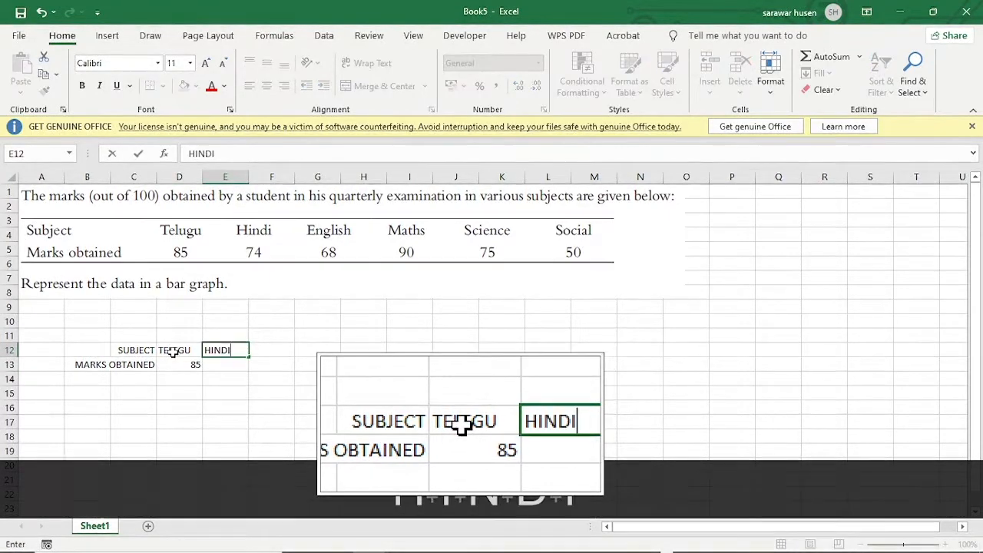
pyautogui.press('Down')
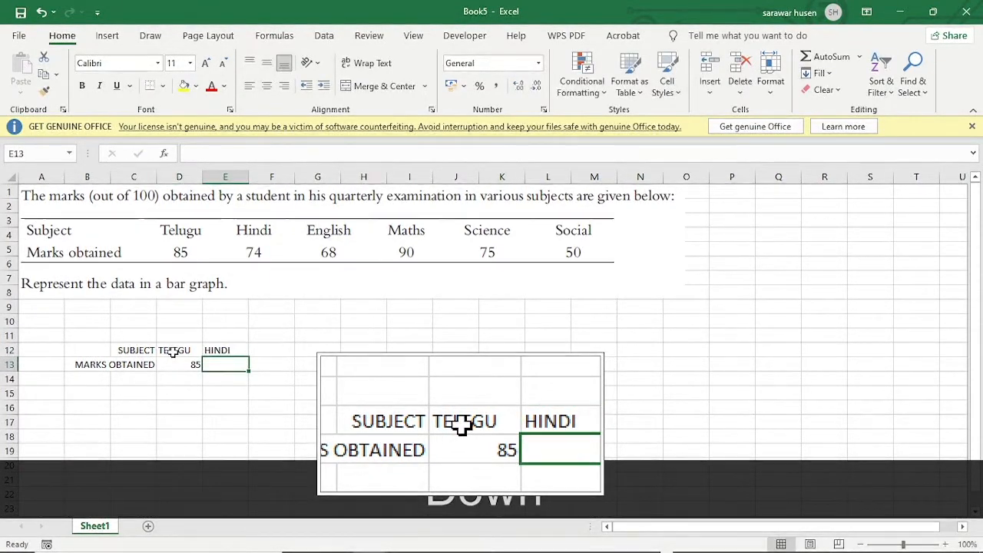
pyautogui.write('74')
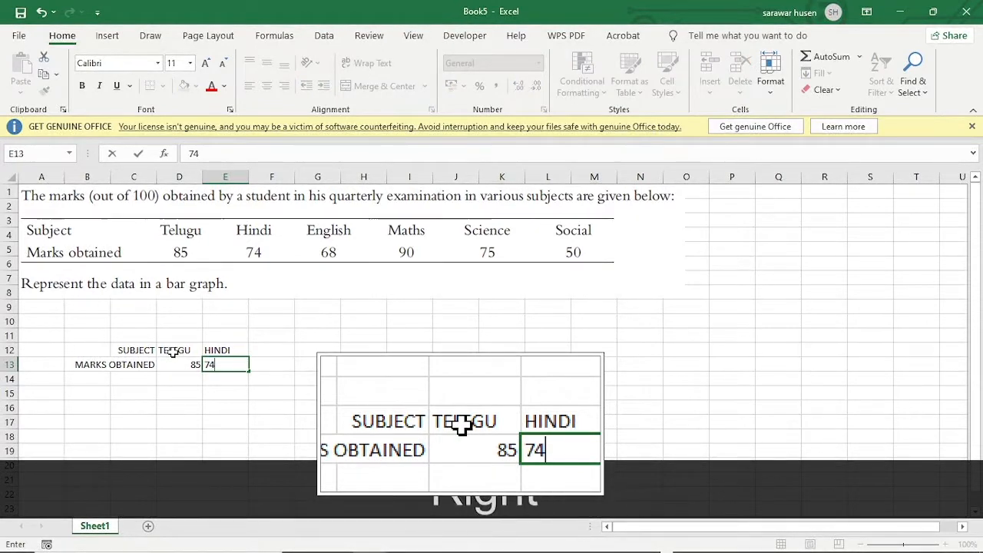
# Step: Enter the subject ENGLISH in cell F12 and its mark 68 in cell F13
pyautogui.press('Right')
pyautogui.press('Up')
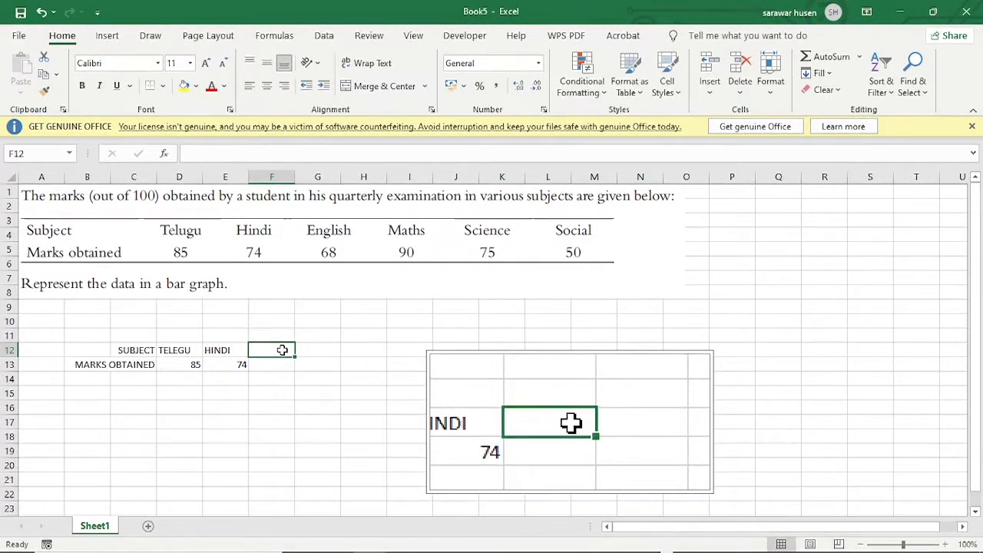
pyautogui.write('ENGLISH')
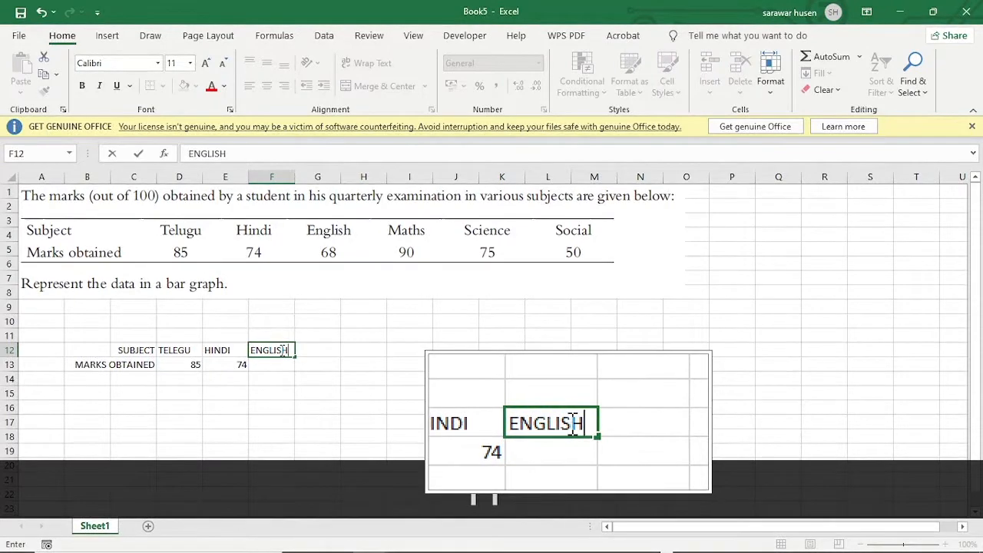
pyautogui.click(278, 374)
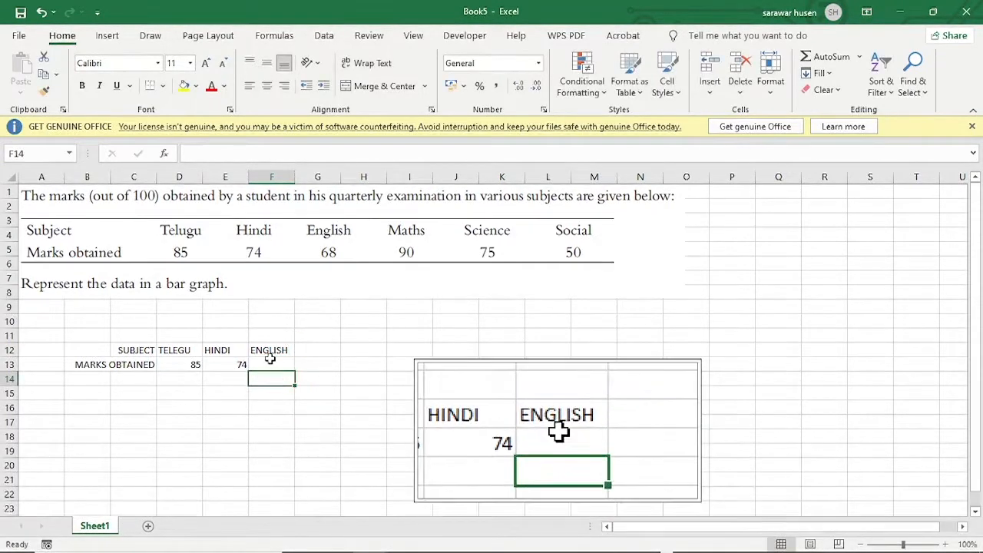
pyautogui.click(272, 364)
pyautogui.write('68')
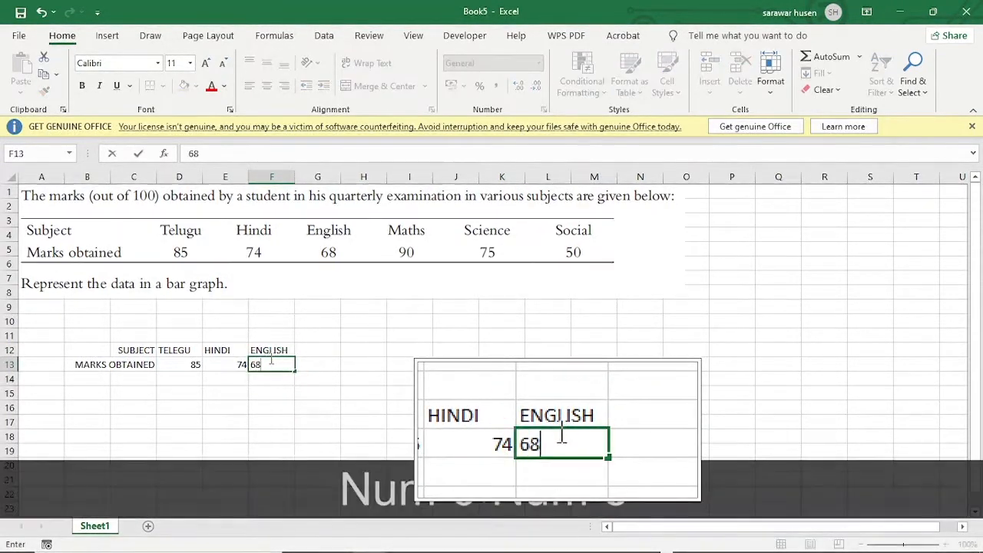
# Step: Enter the subject MATHS in cell G12 and its mark 90 in cell G13
pyautogui.click(305, 351)
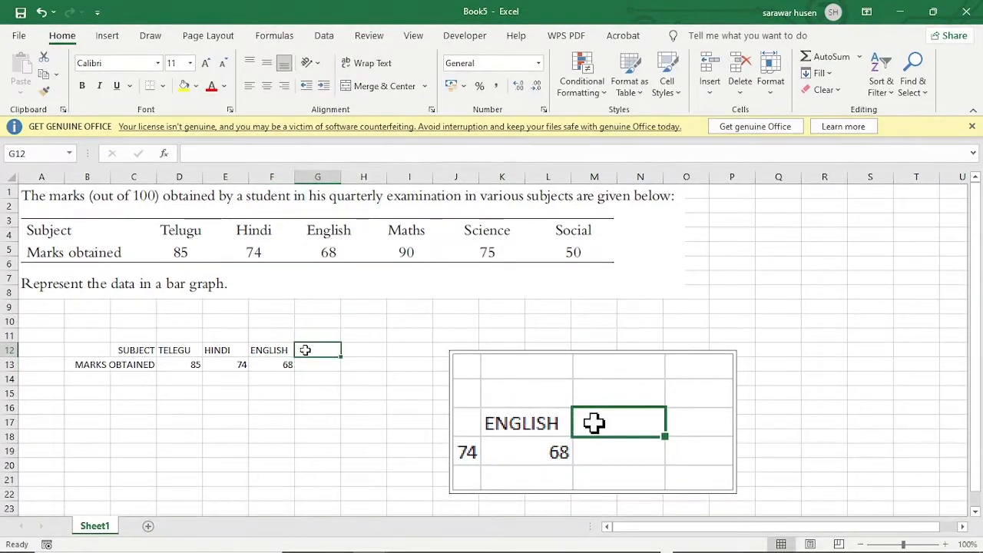
pyautogui.write('MATHS')
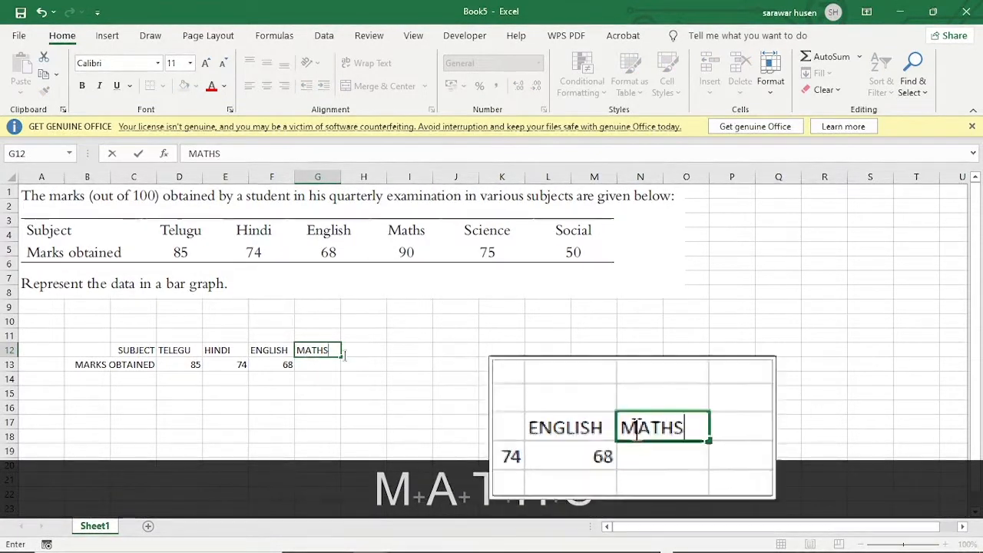
pyautogui.click(308, 364)
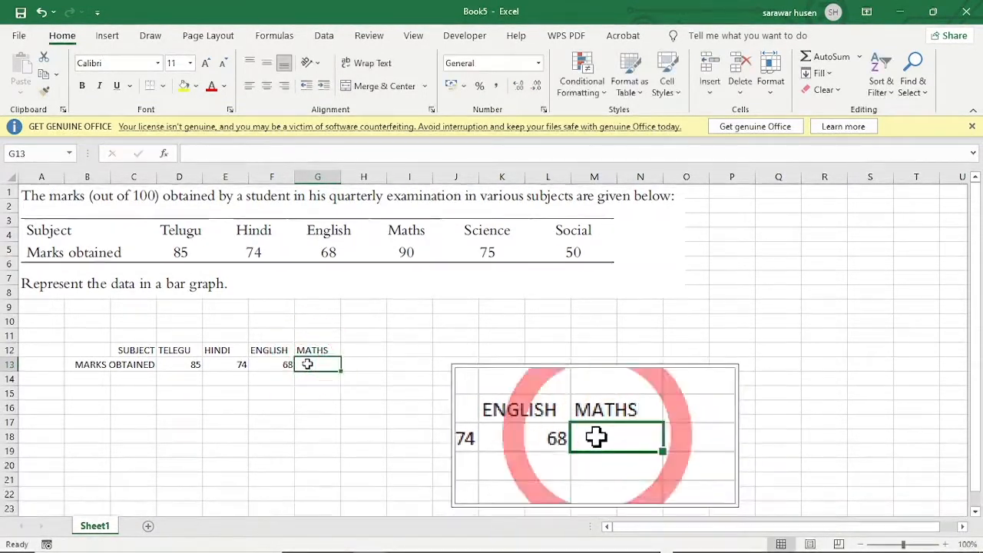
pyautogui.write('90')
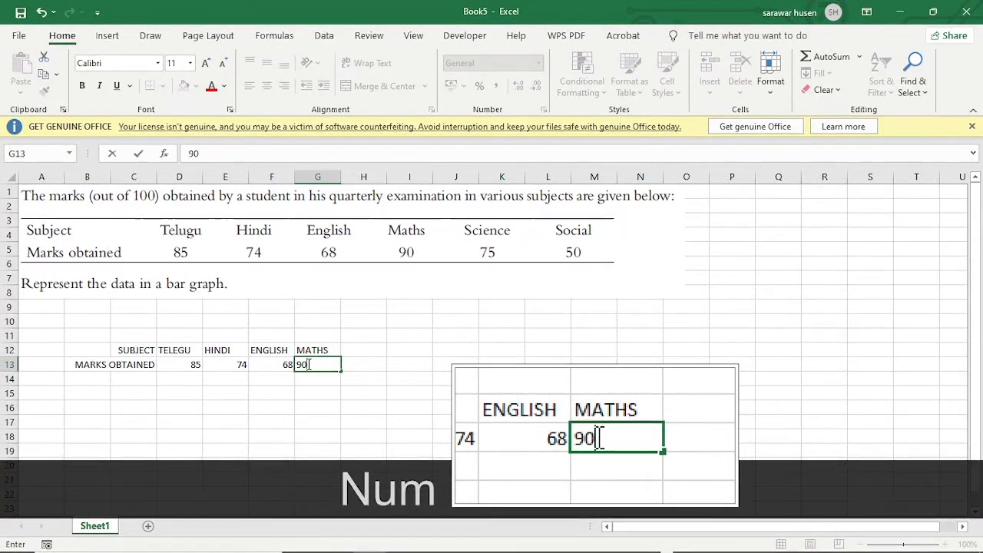
pyautogui.press('Right')
pyautogui.press('Up')
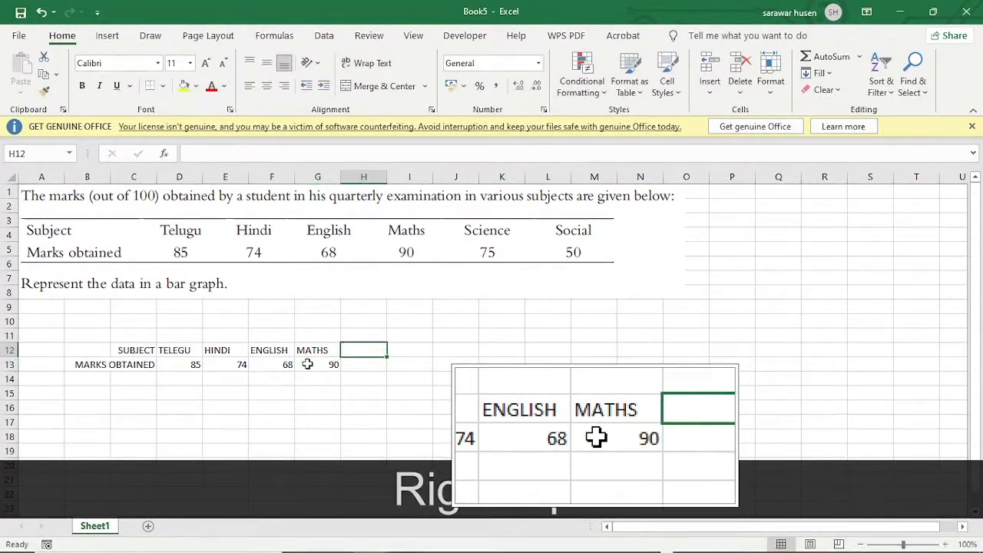
# Step: Enter the subject SCIENCE in cell H12 and its mark 75 in cell H13
pyautogui.write('S')
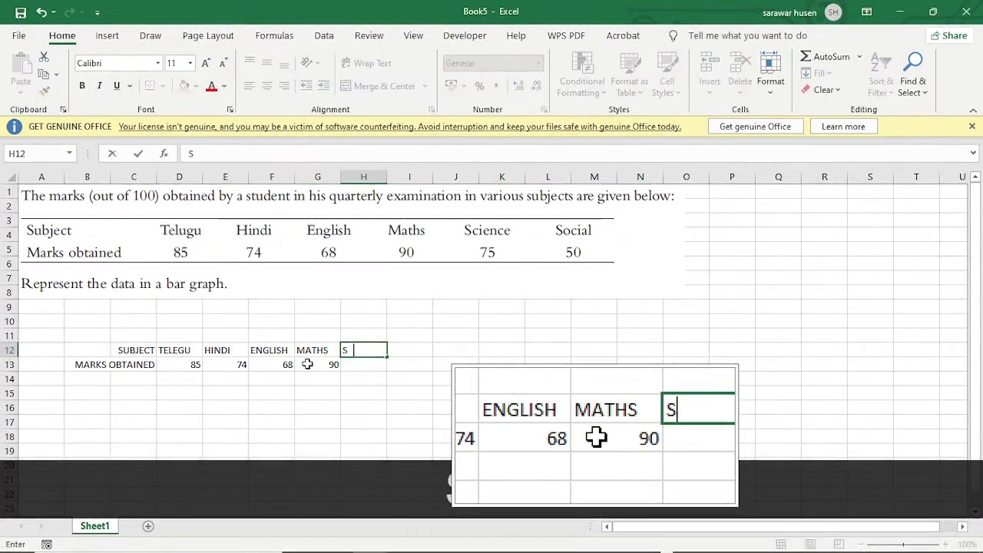
pyautogui.write('CIENCE')
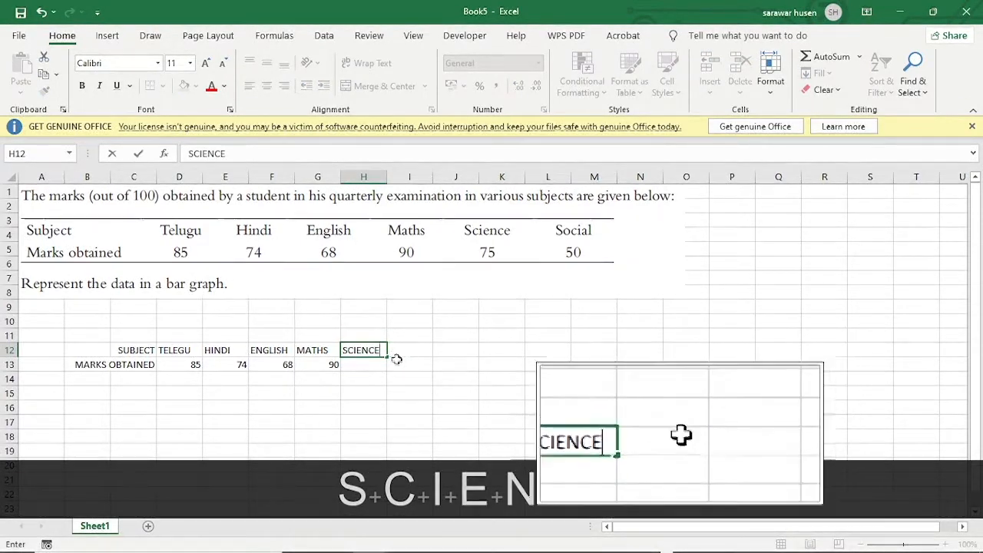
pyautogui.click(367, 372)
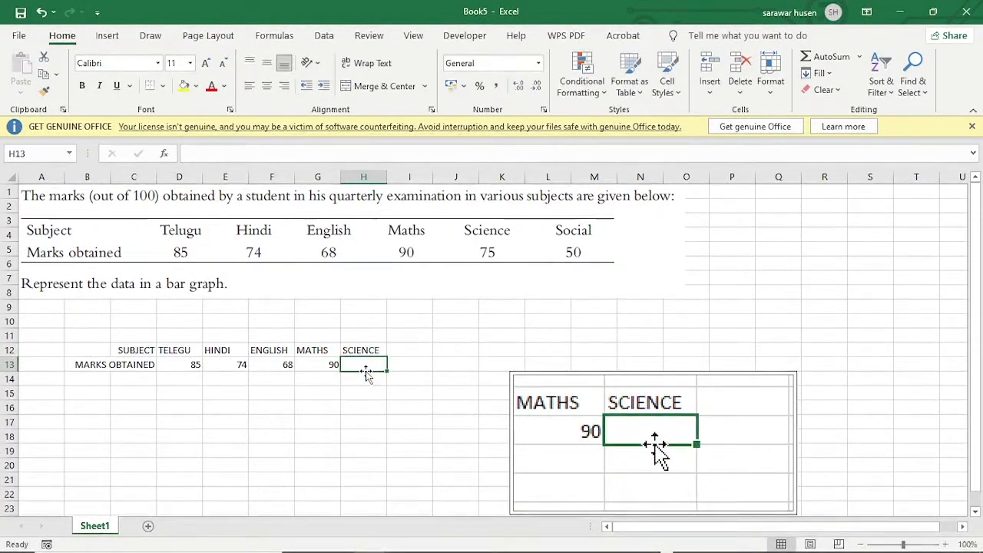
pyautogui.write('75')
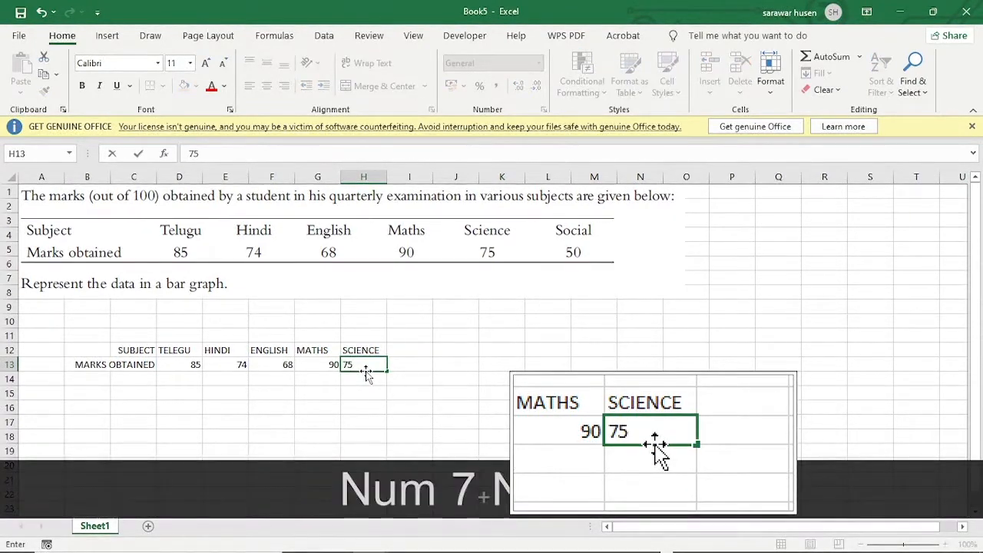
# Step: Enter the subject SOCIAL in cell I12 and its mark 50 in cell I13
pyautogui.click(411, 350)
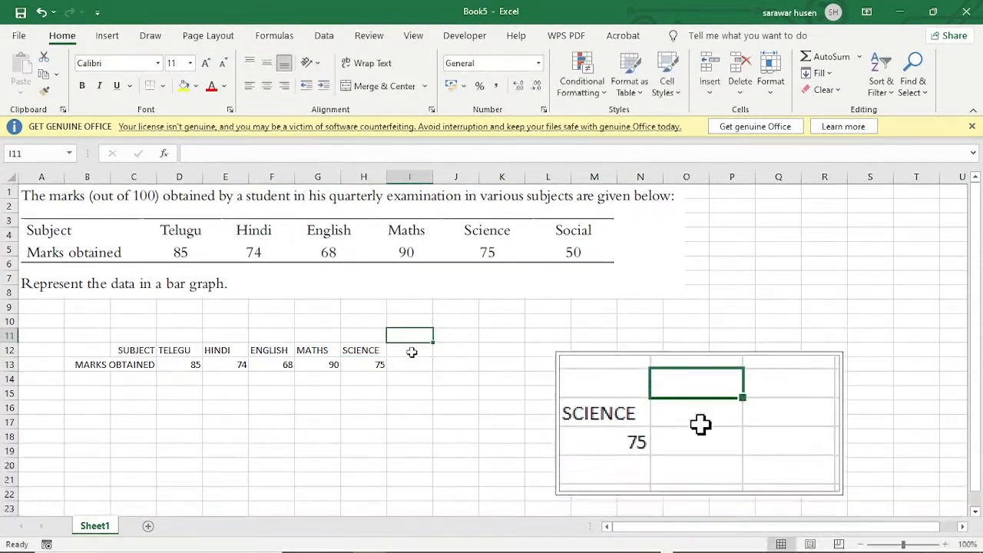
pyautogui.write('SOCIAL')
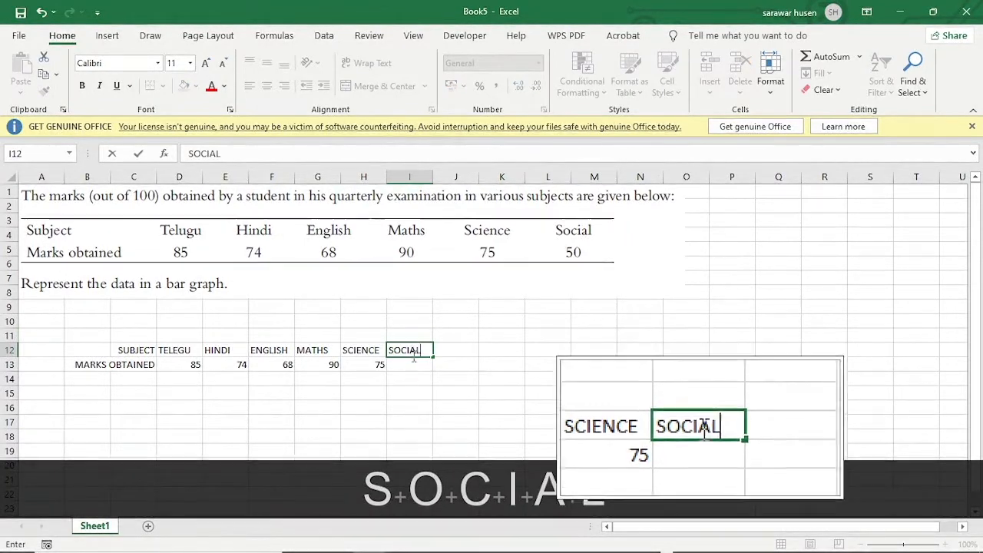
pyautogui.click(413, 365)
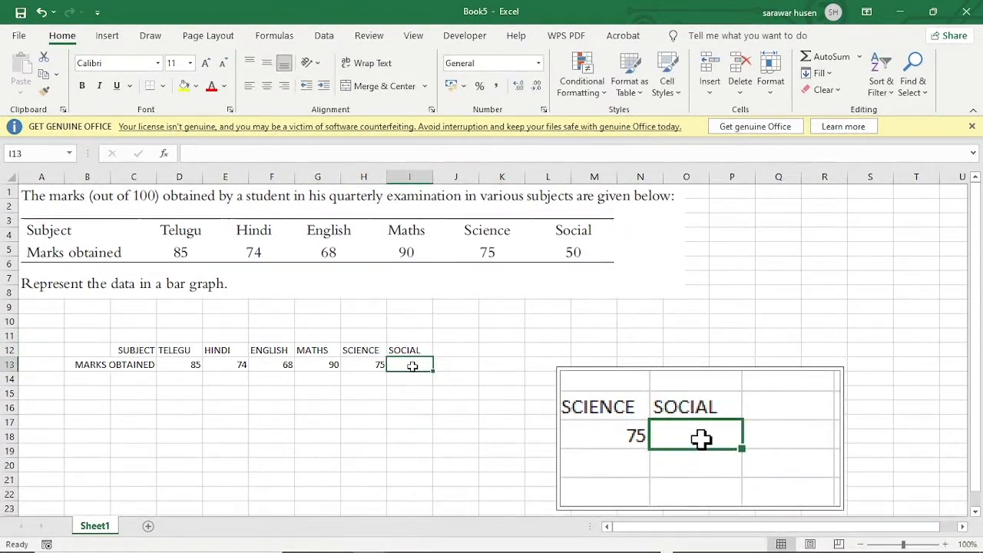
pyautogui.write('50')
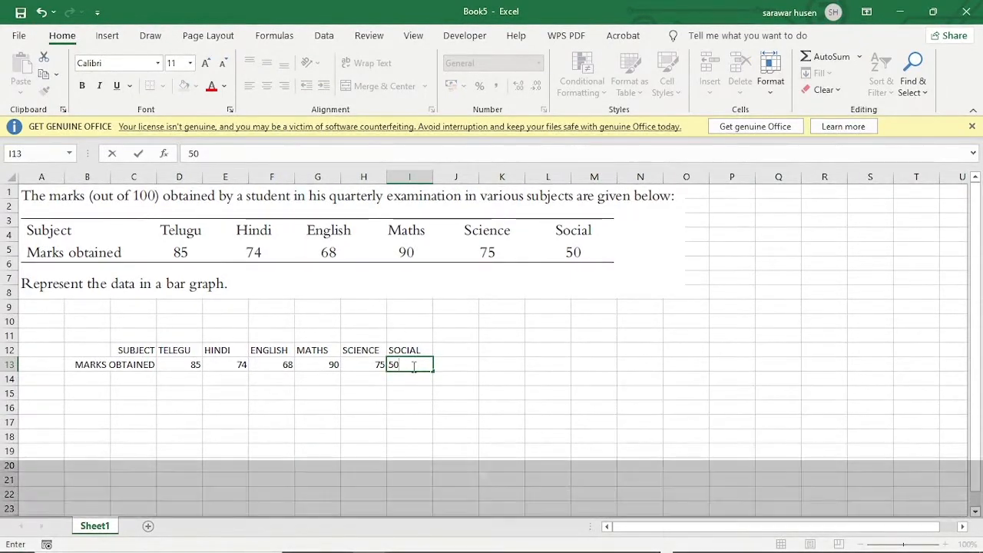
pyautogui.click(318, 393)
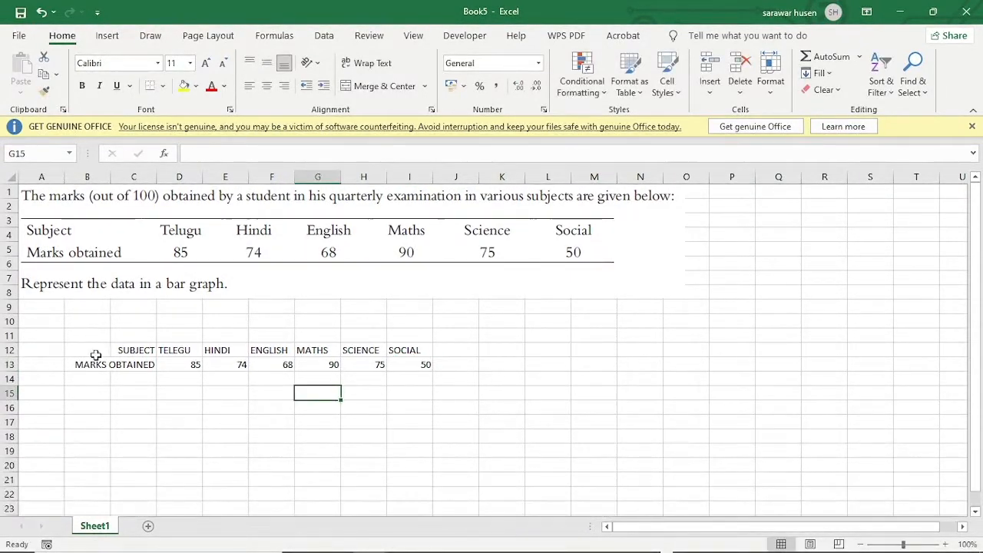
# Step: Increase the font size of the subject and marks table in C12:I13 to 18
pyautogui.moveTo(121, 351); pyautogui.dragTo(425, 360)
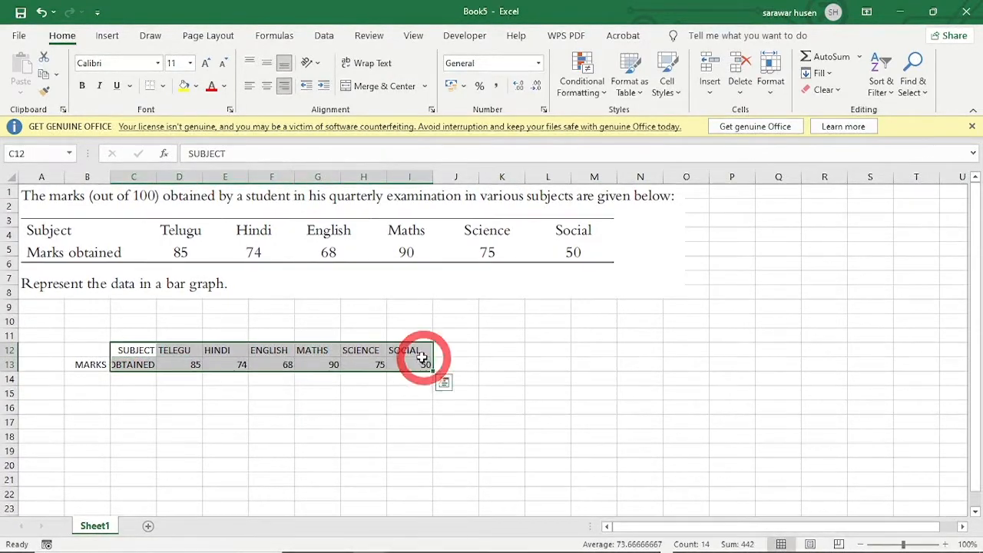
pyautogui.click(207, 64)
pyautogui.click(206, 64)
pyautogui.click(207, 64)
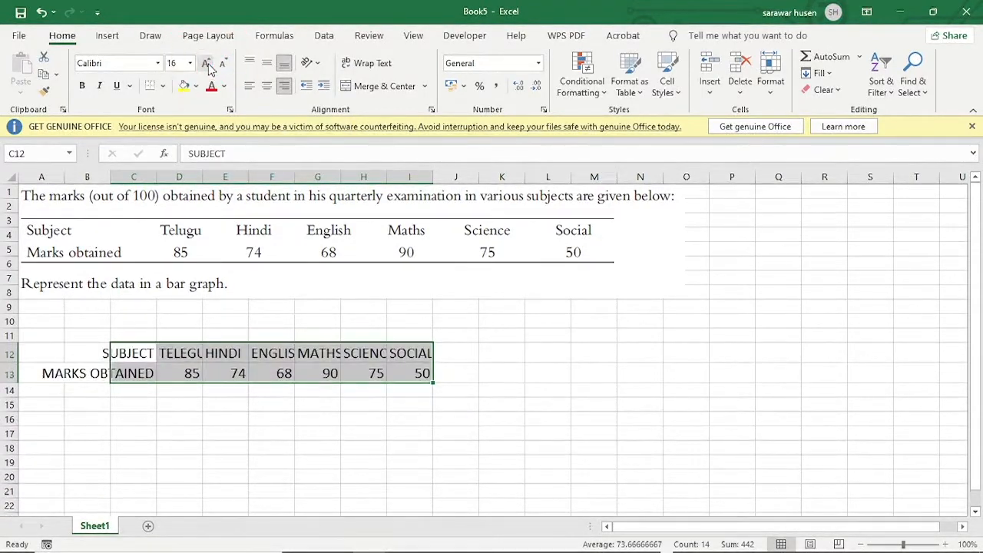
pyautogui.click(207, 63)
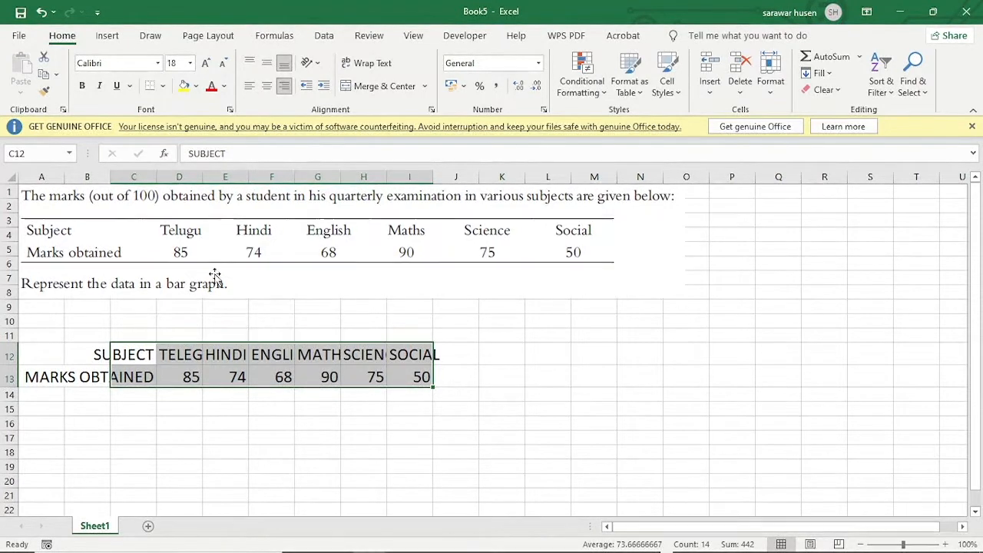
# Step: Make the table text in C12:I13 bold and center it horizontally and vertically in its cells
pyautogui.click(80, 84)
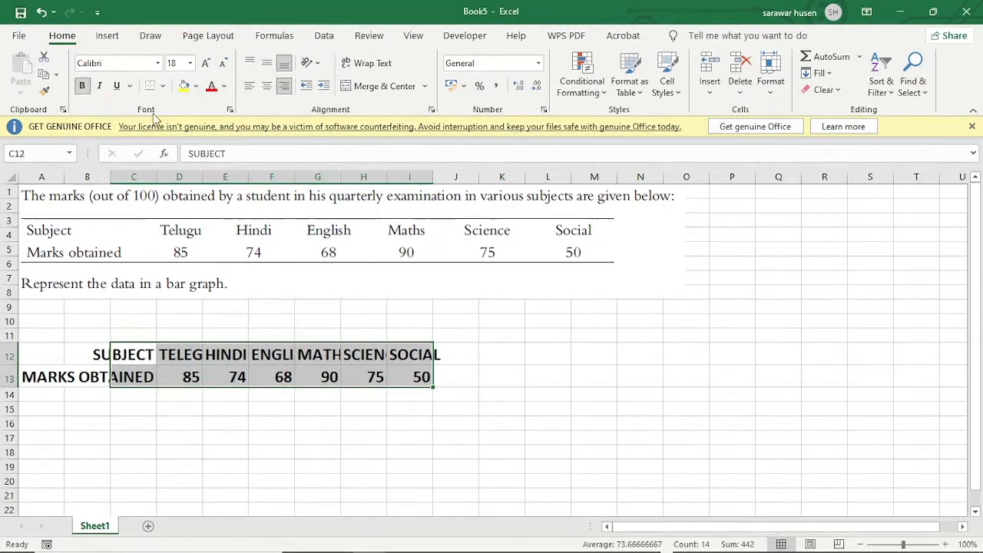
pyautogui.click(266, 85)
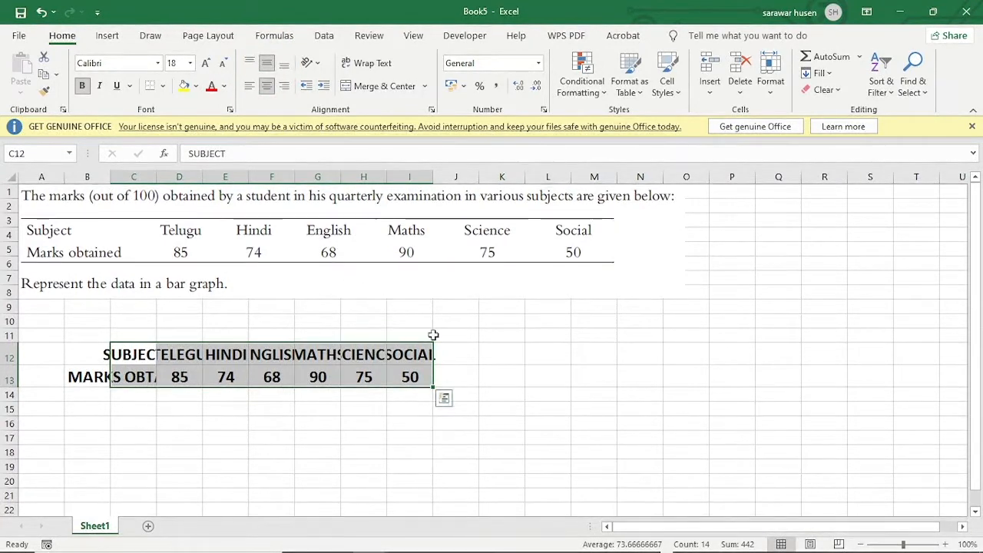
pyautogui.click(538, 355)
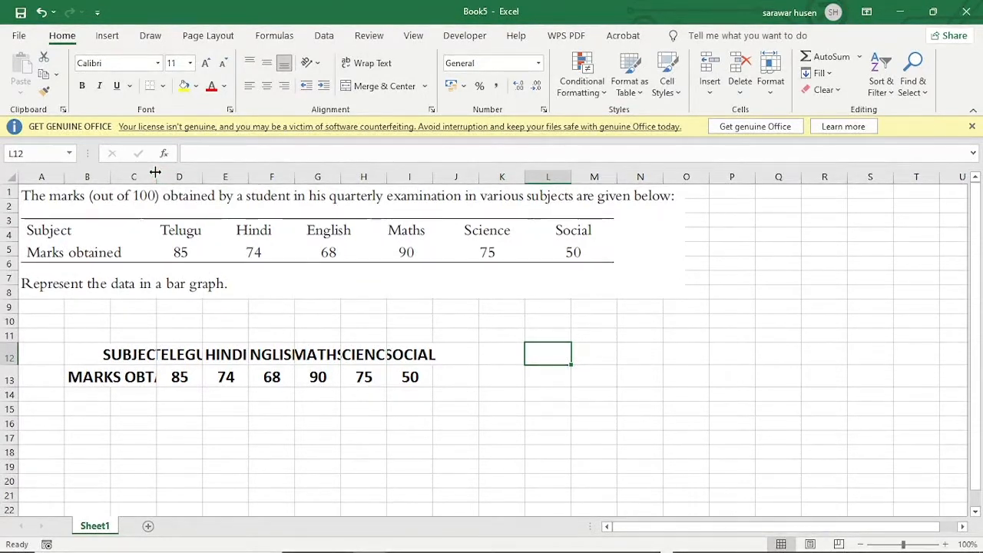
# Step: Widen column C to show MARKS OBTAINED in full and autofit columns D through I to their contents
pyautogui.moveTo(155, 172); pyautogui.dragTo(189, 182)
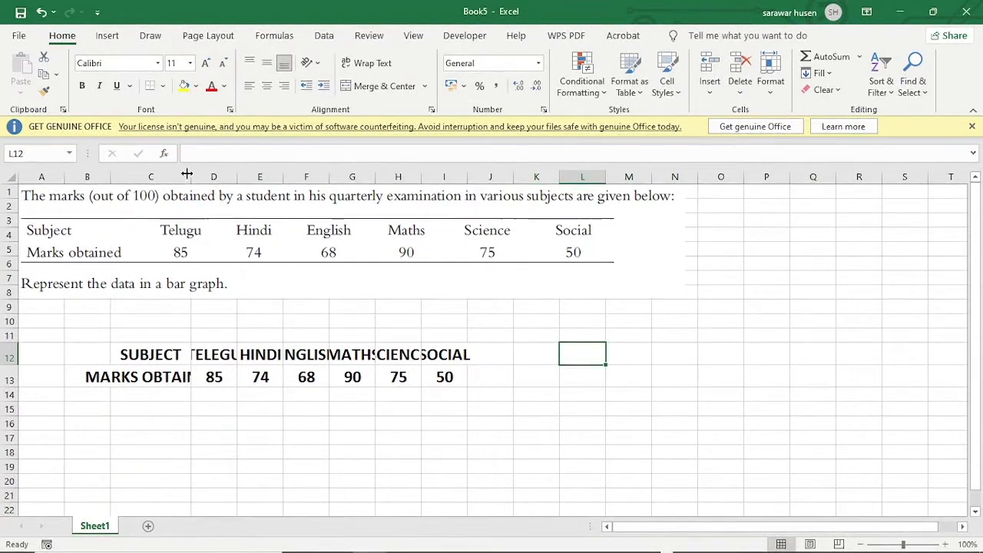
pyautogui.click(245, 176)
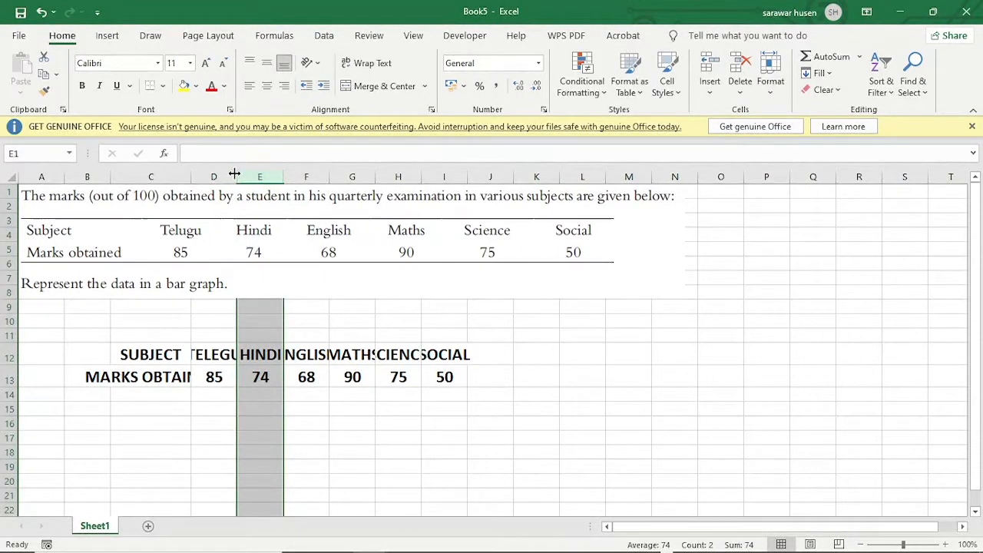
pyautogui.doubleClick(236, 175)
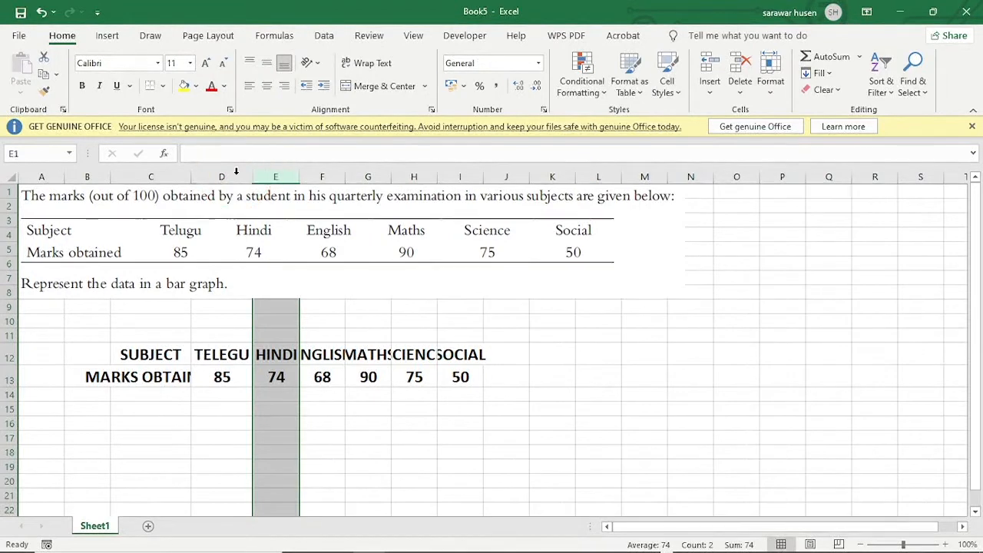
pyautogui.doubleClick(298, 175)
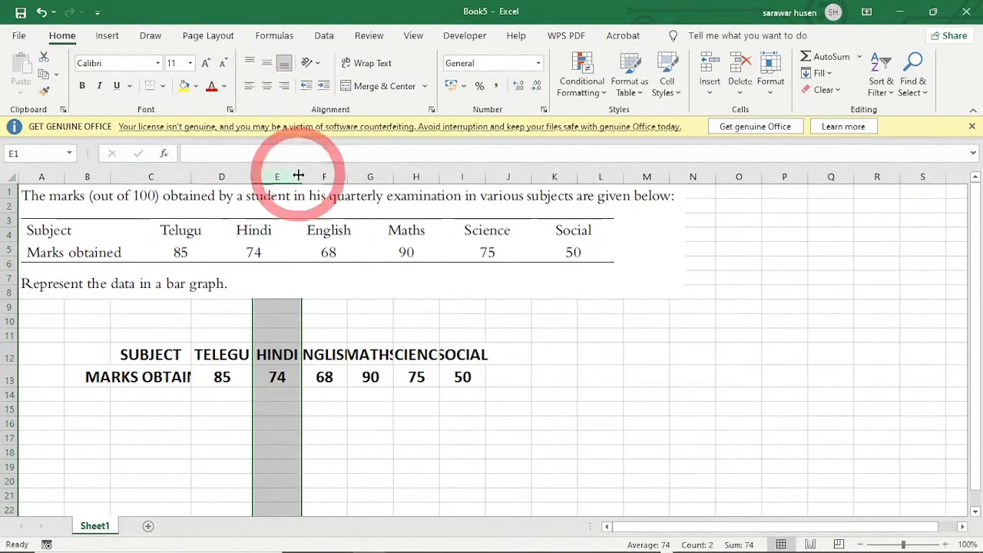
pyautogui.doubleClick(348, 170)
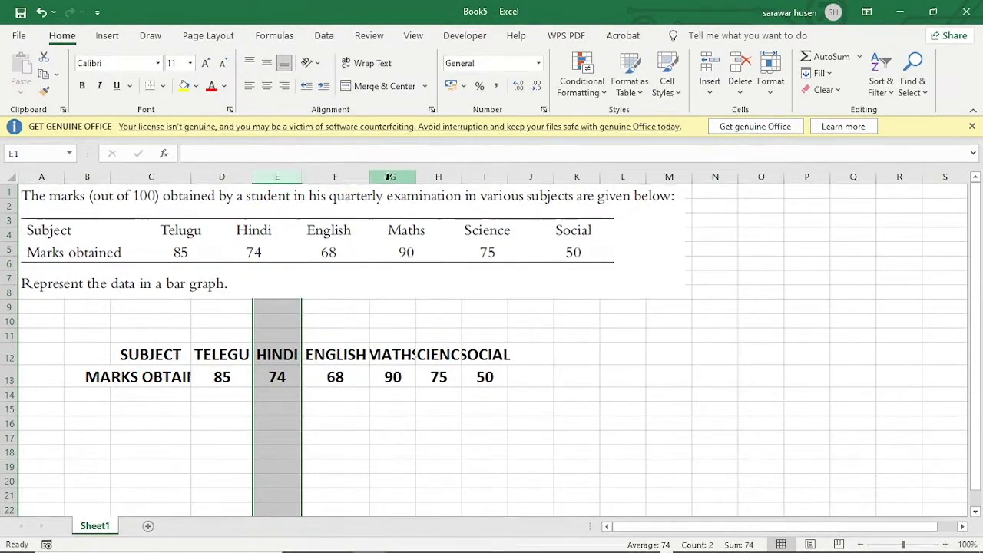
pyautogui.doubleClick(413, 177)
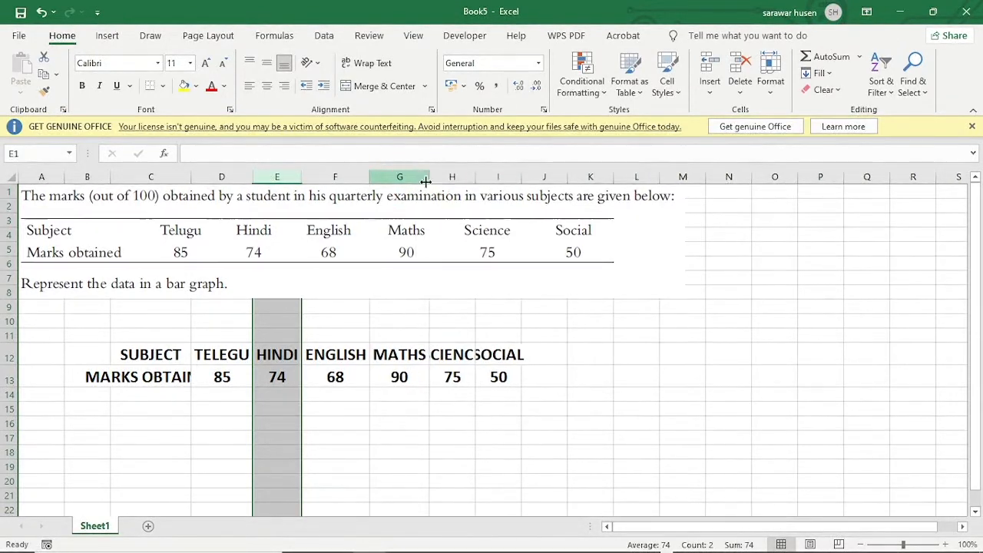
pyautogui.doubleClick(474, 176)
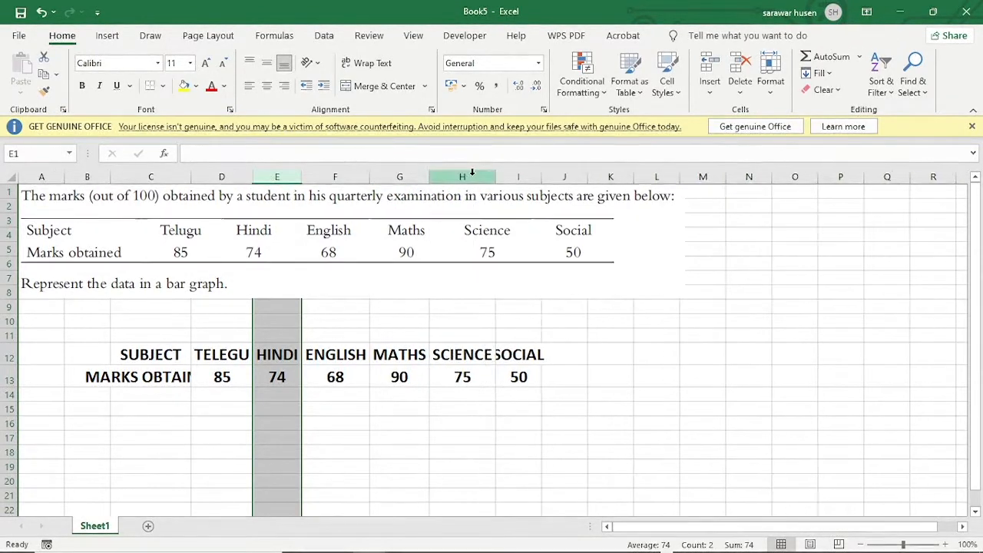
pyautogui.doubleClick(541, 176)
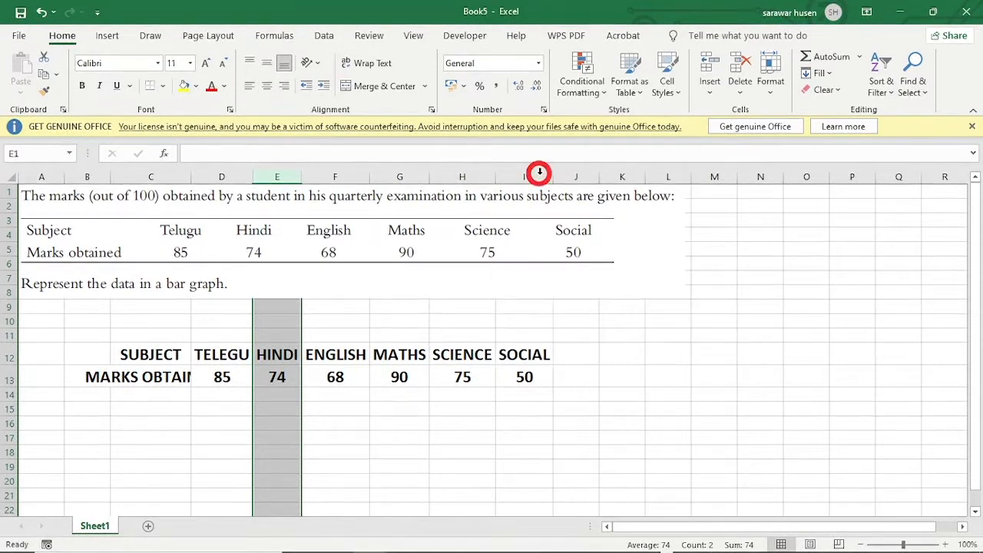
pyautogui.click(523, 413)
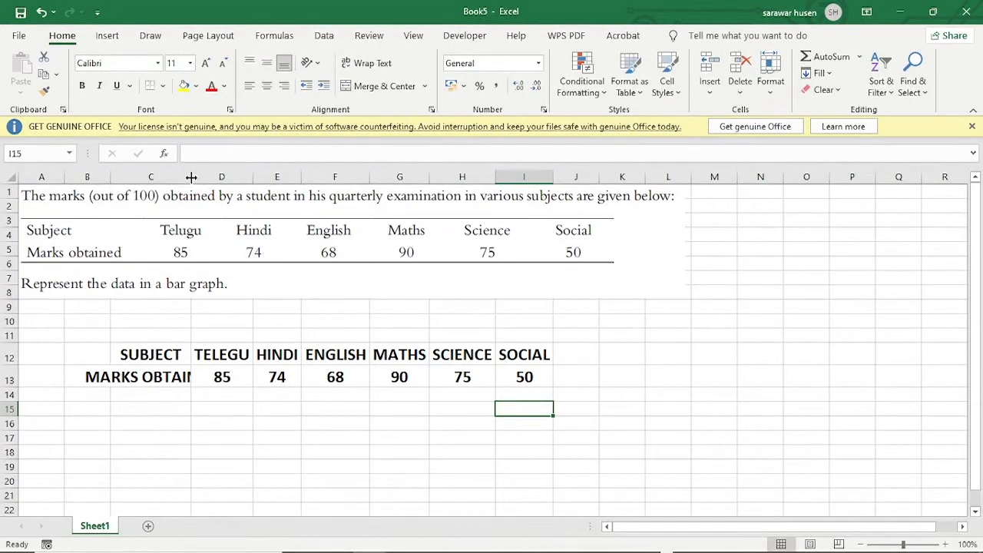
pyautogui.moveTo(191, 177); pyautogui.dragTo(252, 392)
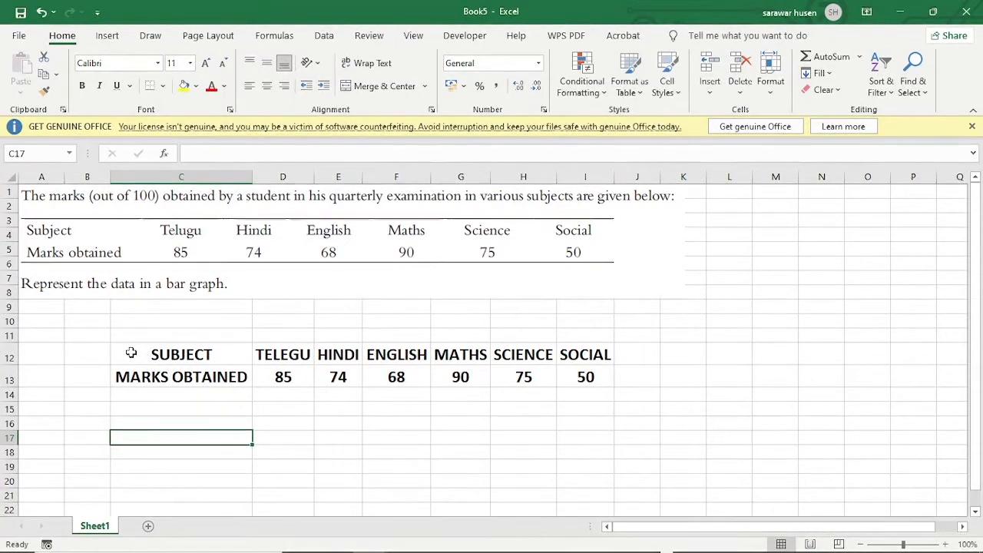
# Step: Apply All Borders to the subject and marks table in C12:I13
pyautogui.click(131, 352)
pyautogui.click(134, 355)
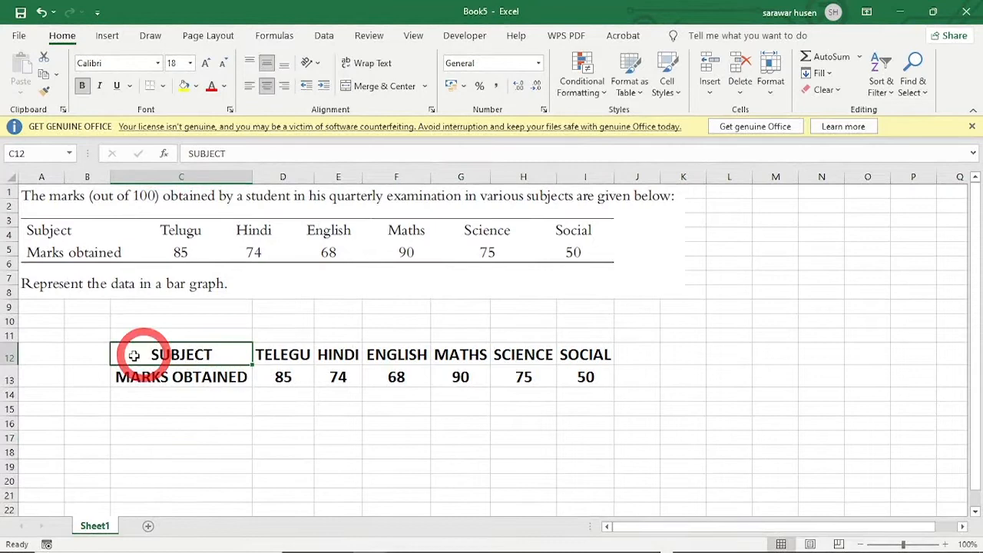
pyautogui.click(161, 411)
pyautogui.moveTo(138, 354); pyautogui.dragTo(586, 377)
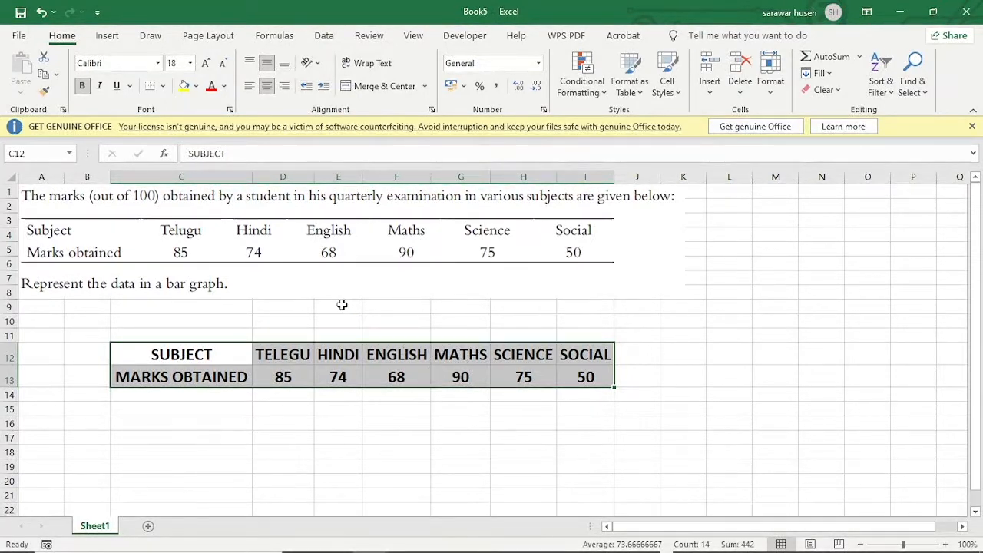
pyautogui.click(163, 86)
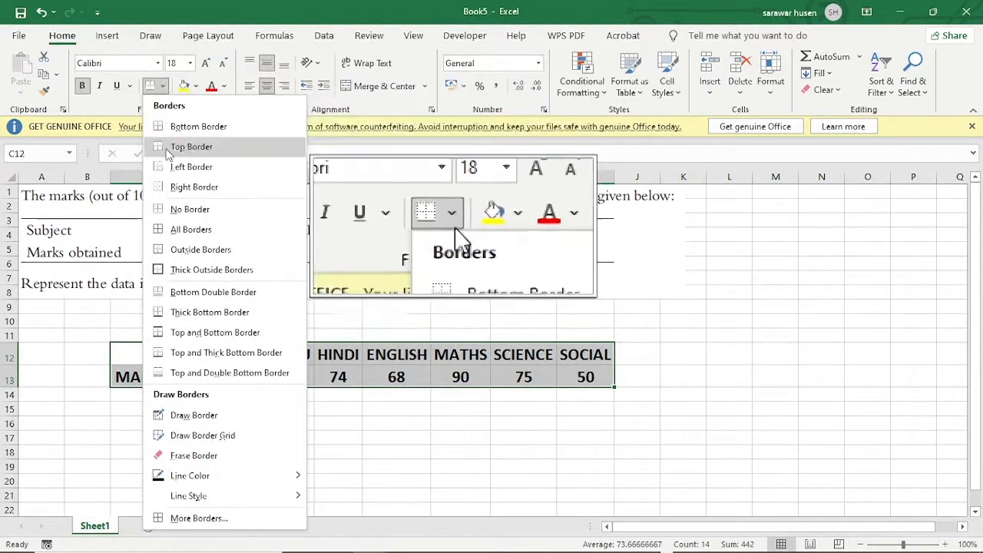
pyautogui.click(191, 229)
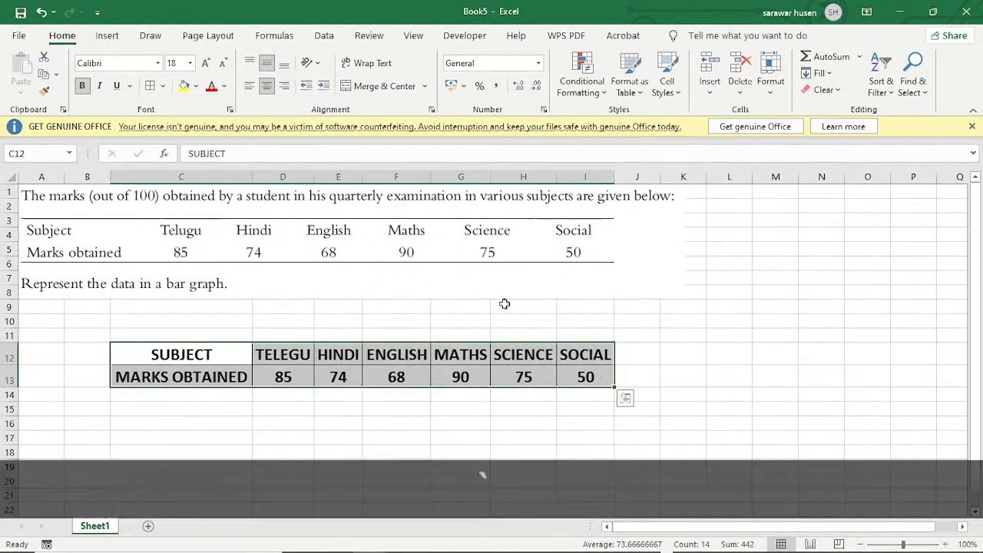
pyautogui.click(505, 303)
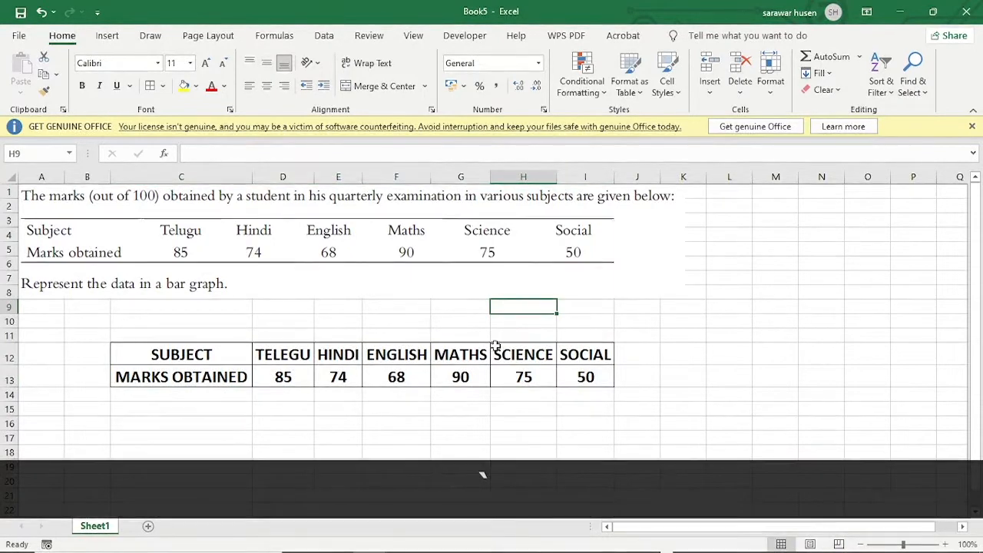
pyautogui.scroll(-2, 490, 357)
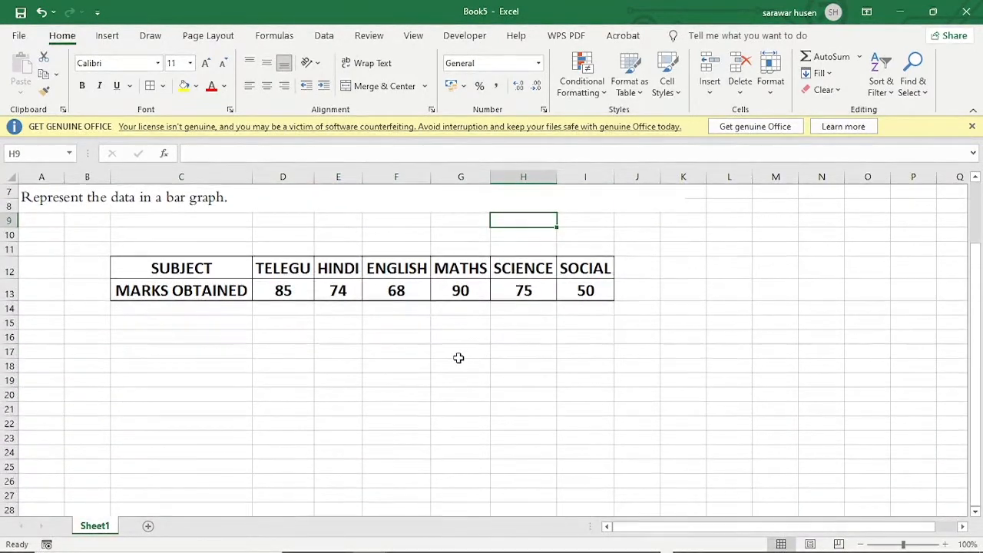
pyautogui.scroll(-1, 459, 358)
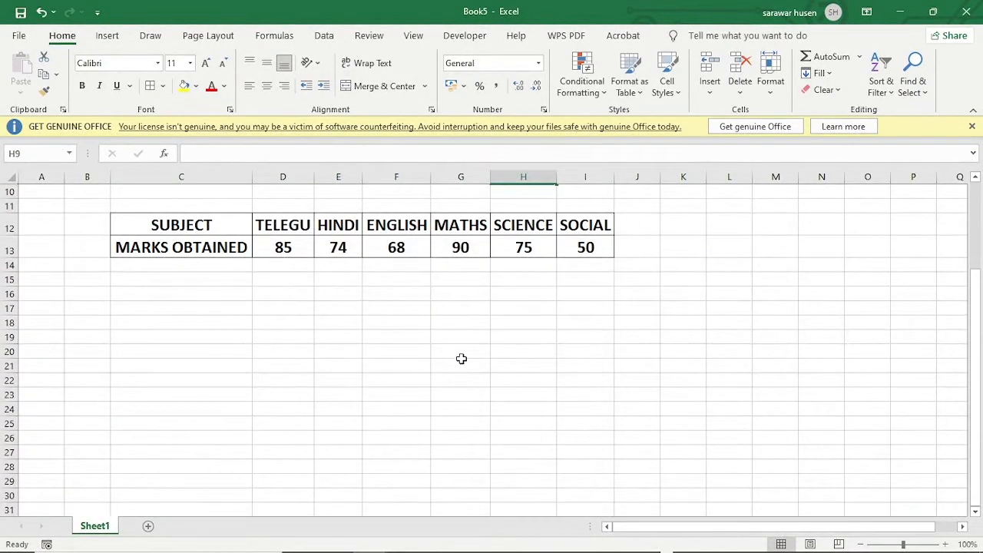
pyautogui.click(445, 351)
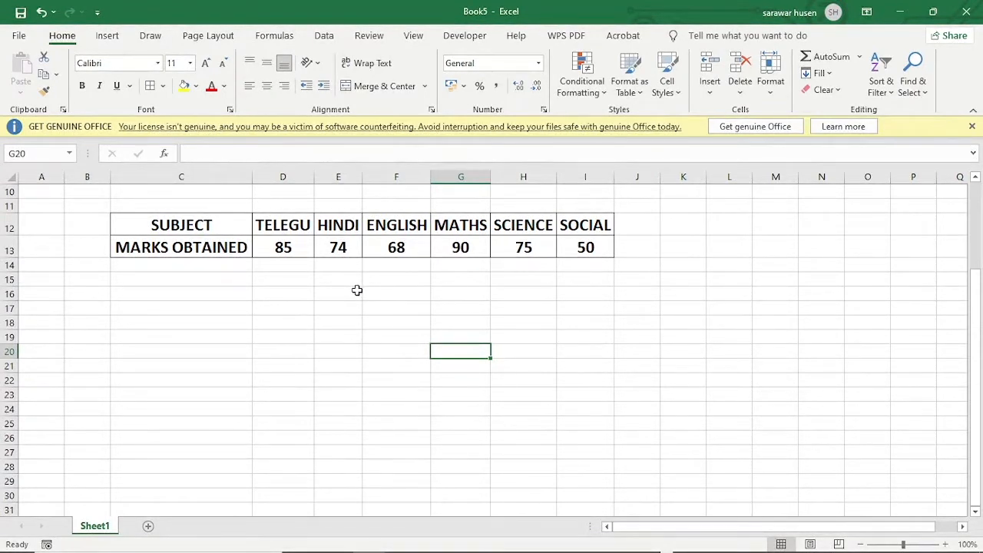
pyautogui.click(269, 319)
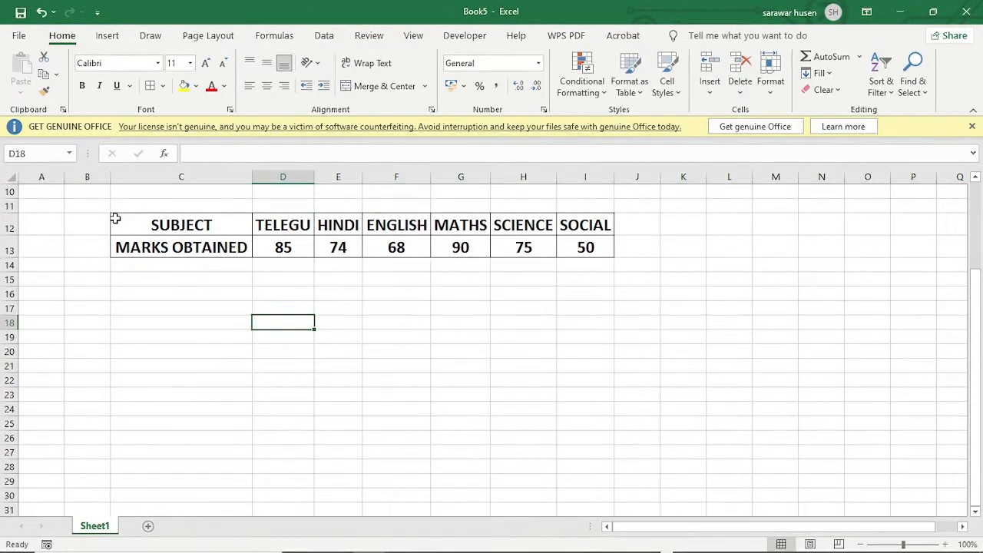
pyautogui.click(180, 225)
pyautogui.moveTo(181, 225); pyautogui.dragTo(568, 246)
pyautogui.click(300, 350)
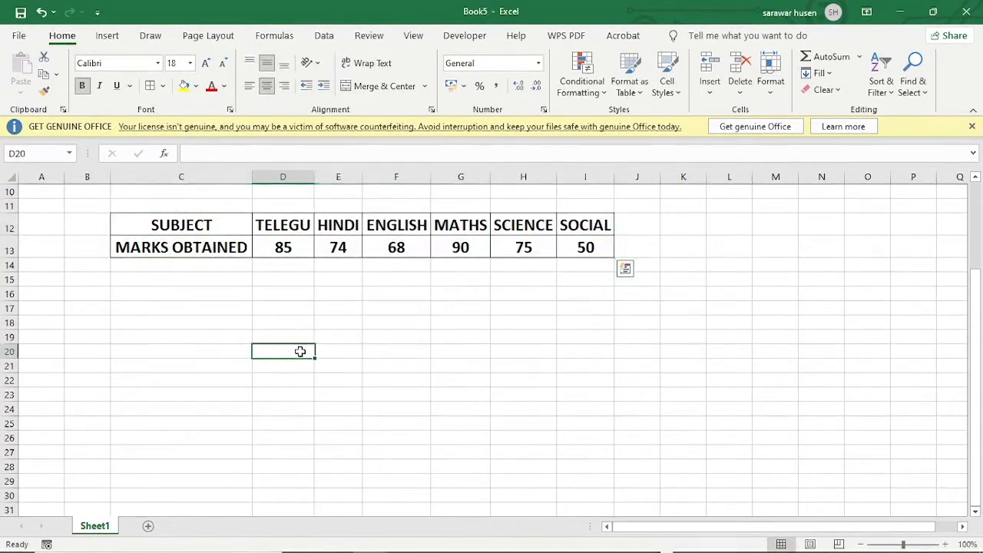
# Step: Insert a 2-D Clustered Column chart from the subject and marks table in C12:I13
pyautogui.click(134, 225)
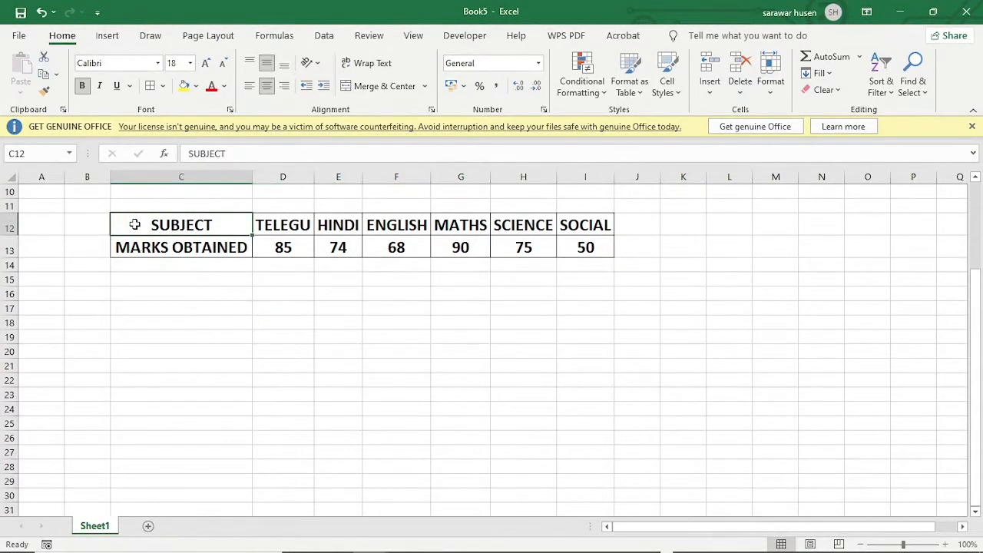
pyautogui.moveTo(135, 224); pyautogui.dragTo(583, 243)
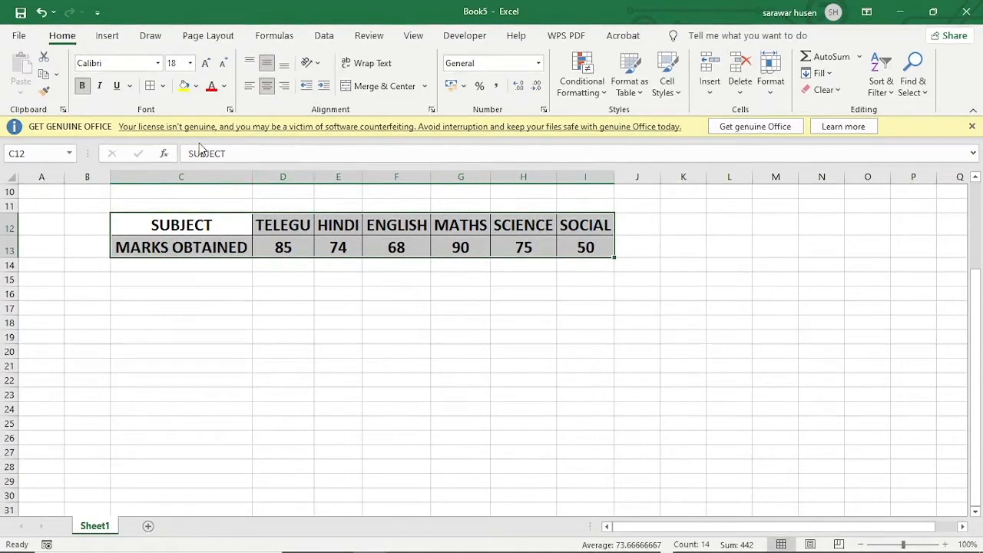
pyautogui.press('KP_Divide')
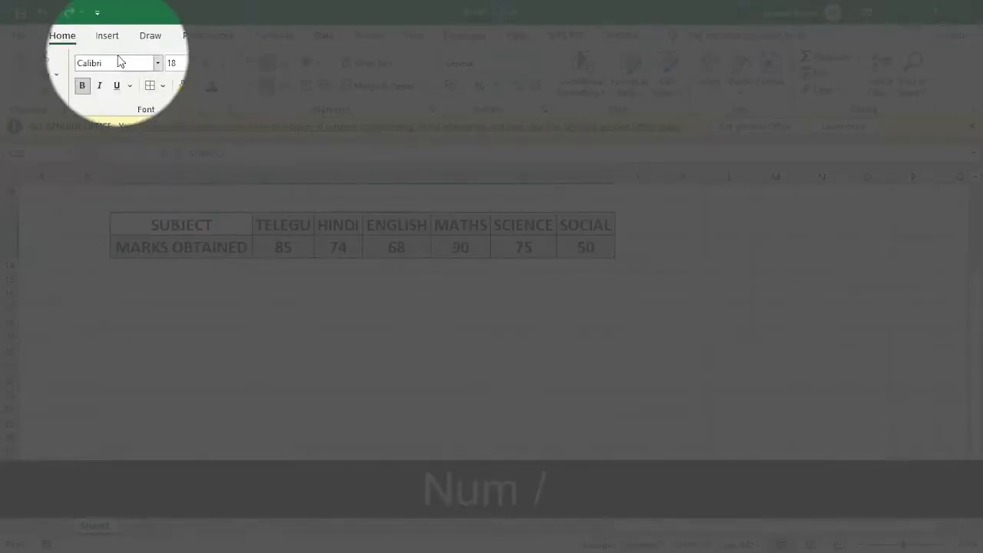
pyautogui.click(108, 38)
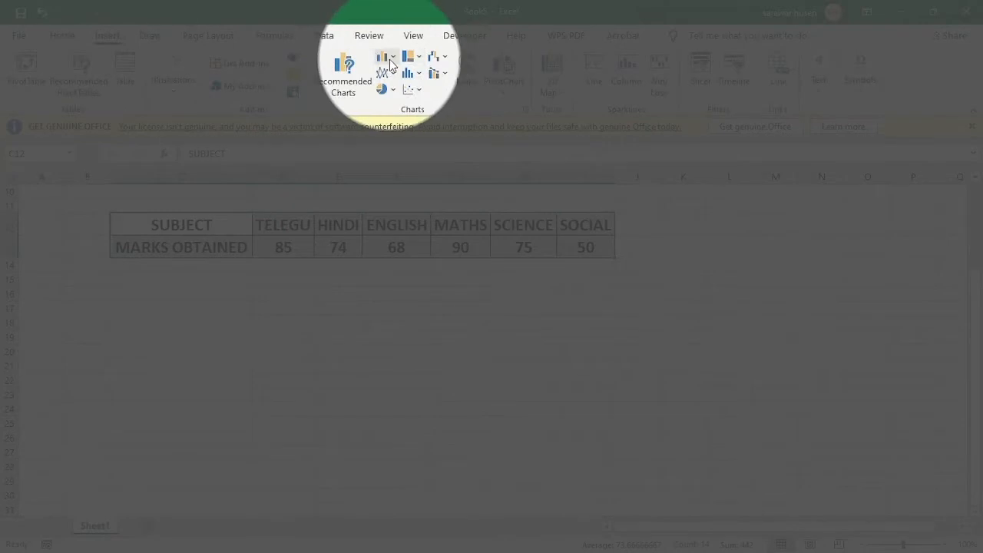
pyautogui.click(388, 60)
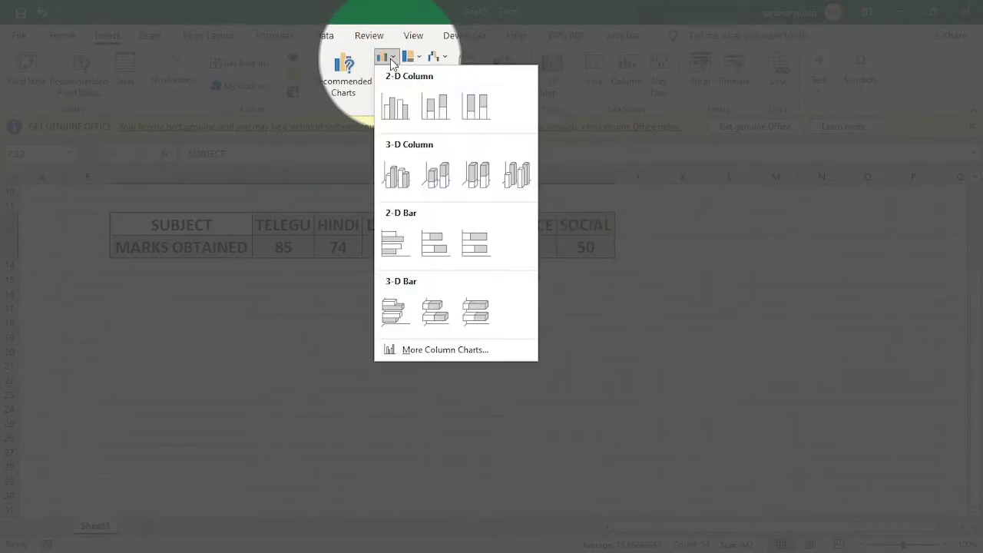
pyautogui.click(396, 115)
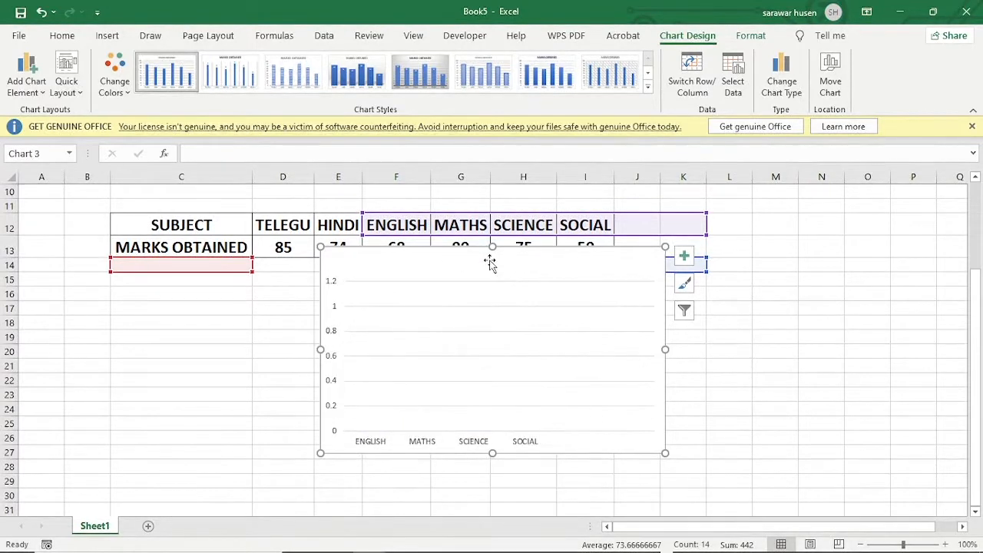
# Step: Undo the last change to the column chart's data range and move the chart clear of the table, to around columns I to O from row 15
pyautogui.hotkey('ctrl', 'z')
pyautogui.click(735, 308)
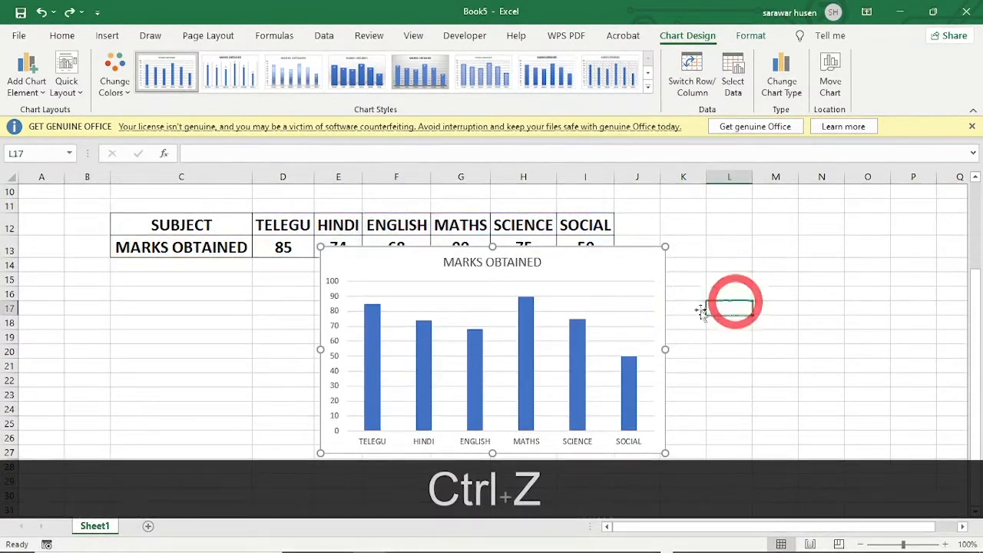
pyautogui.moveTo(518, 274); pyautogui.dragTo(730, 298)
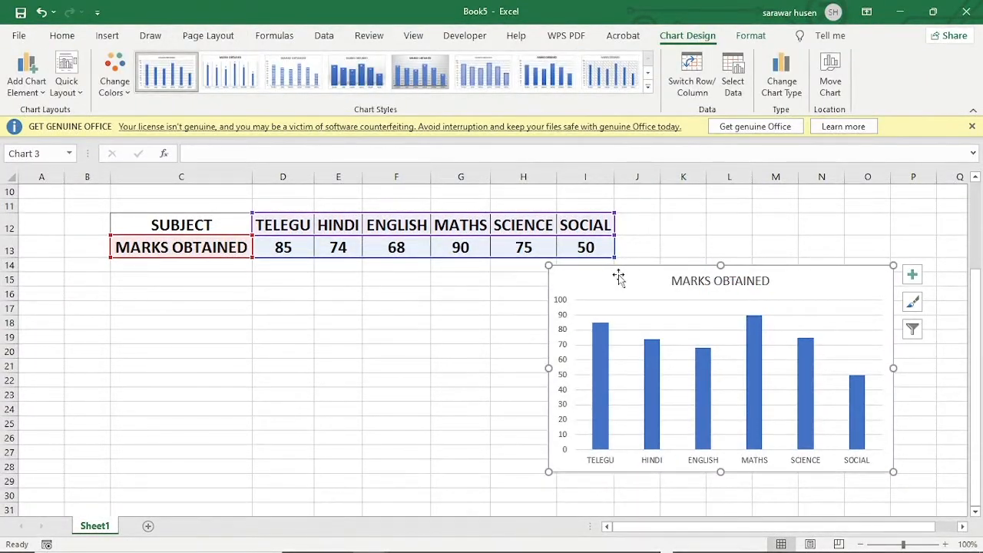
pyautogui.moveTo(619, 278); pyautogui.dragTo(651, 342)
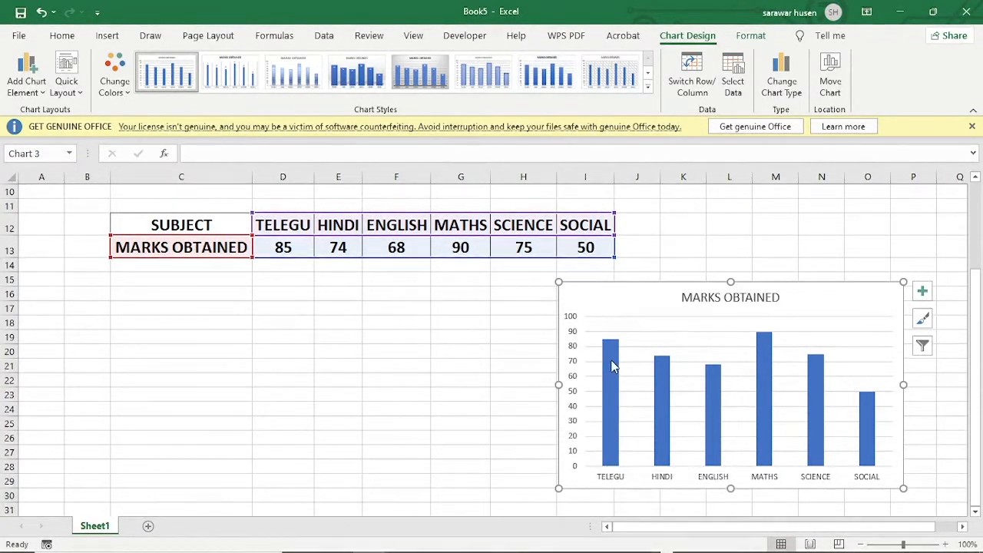
# Step: Add data labels to the MARKS OBTAINED column chart
pyautogui.click(923, 292)
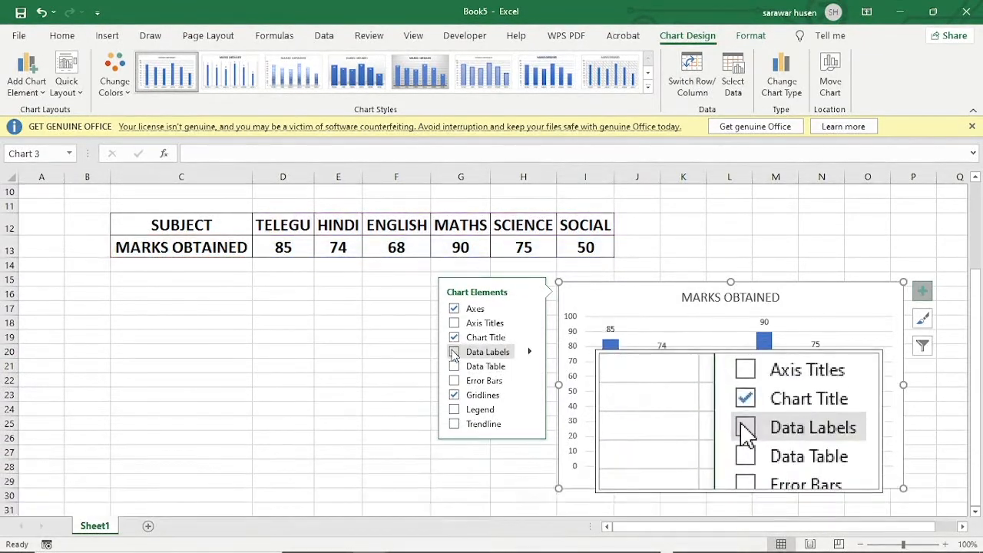
pyautogui.click(454, 352)
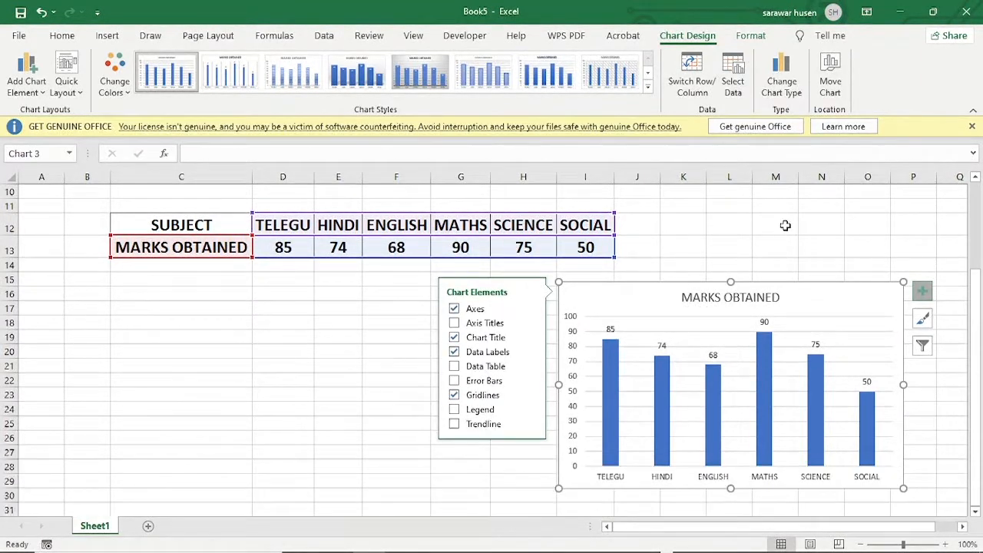
pyautogui.click(756, 233)
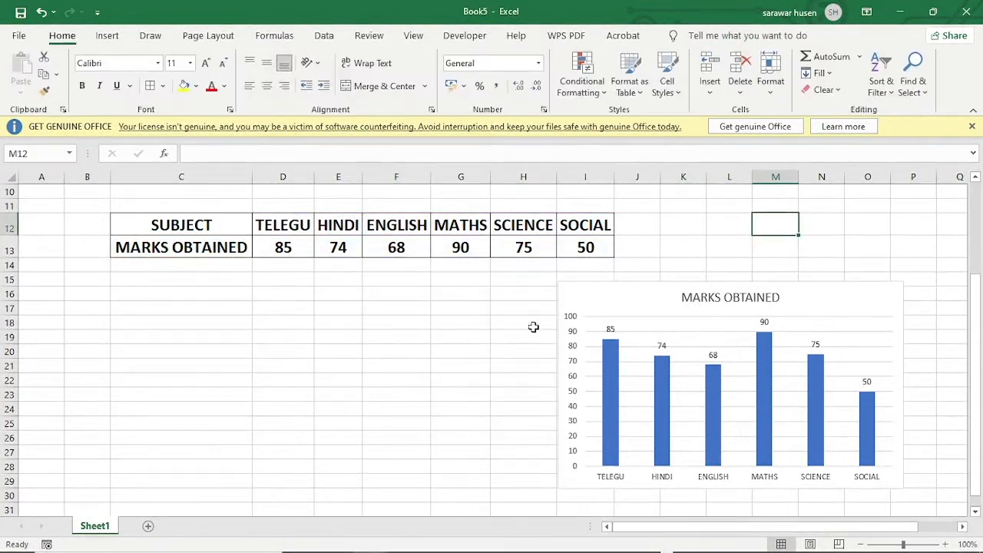
# Step: Insert a 2-D Clustered Bar chart from the same subject and marks table in C12:I13
pyautogui.click(242, 364)
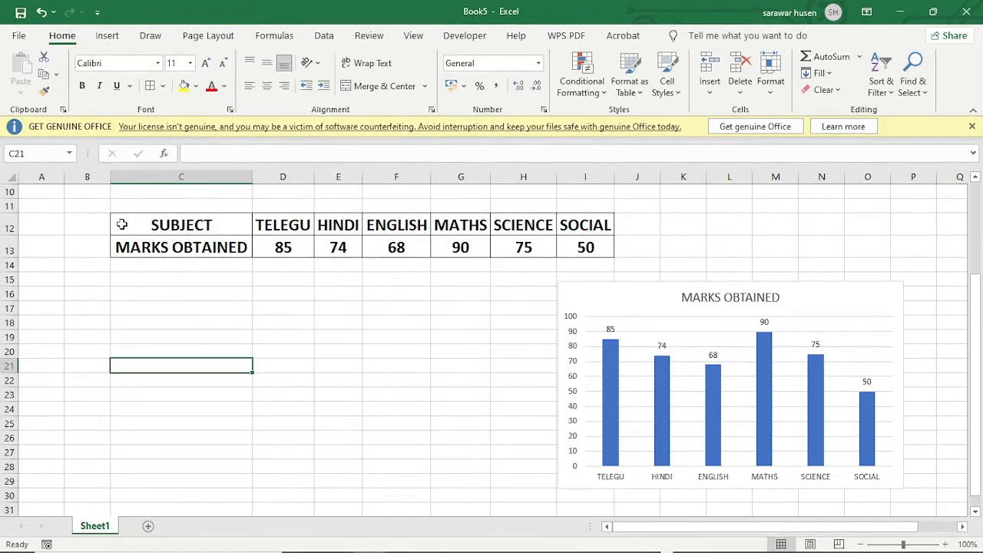
pyautogui.moveTo(114, 217); pyautogui.dragTo(595, 245)
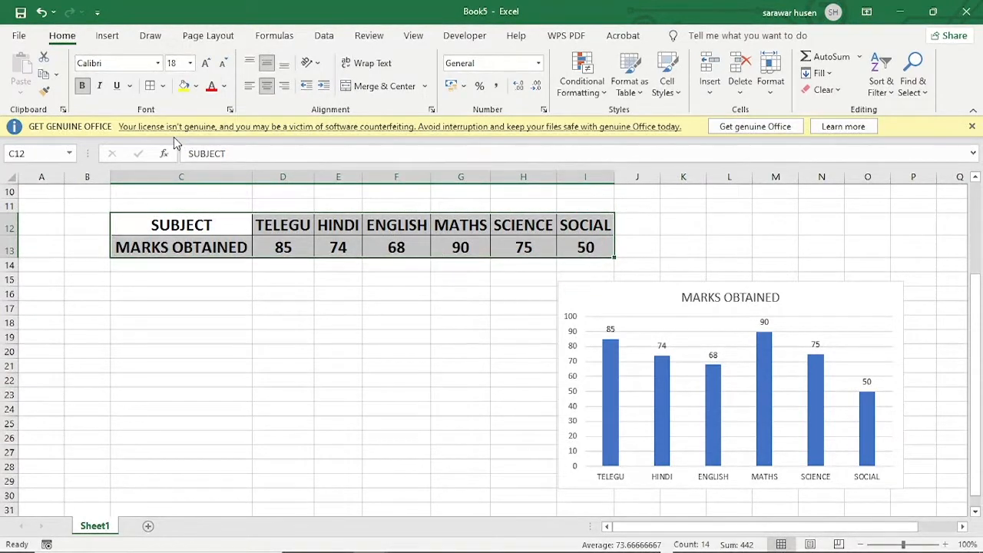
pyautogui.press('KP_Divide')
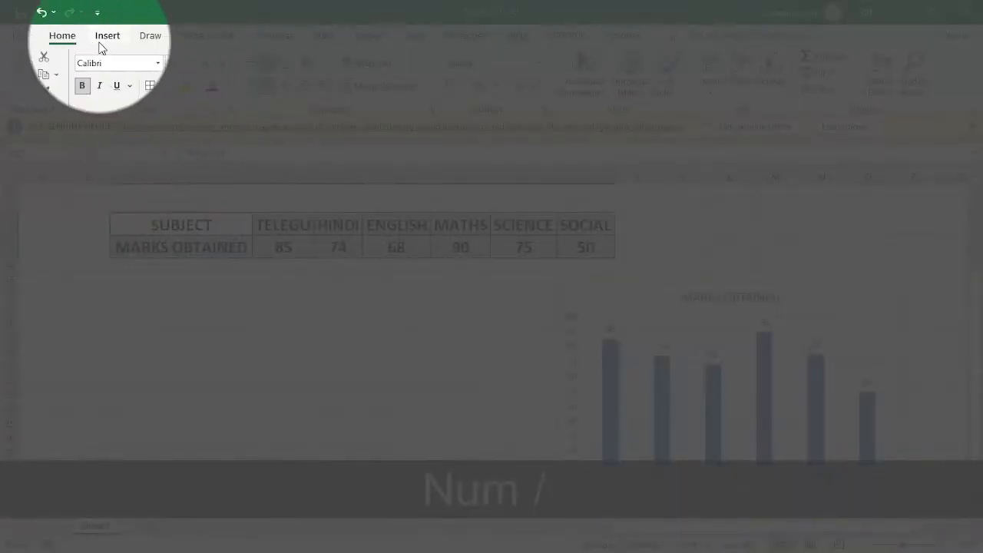
pyautogui.click(109, 35)
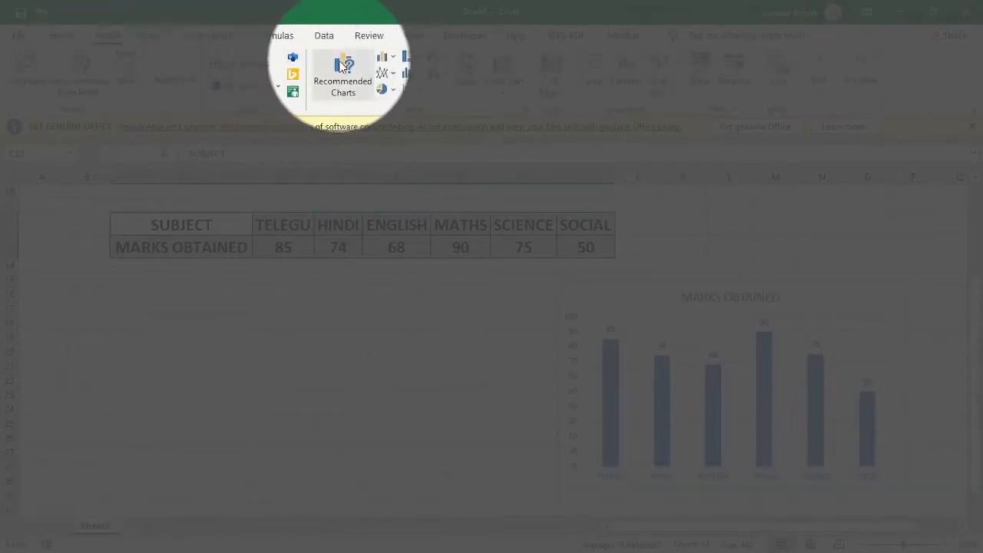
pyautogui.click(392, 58)
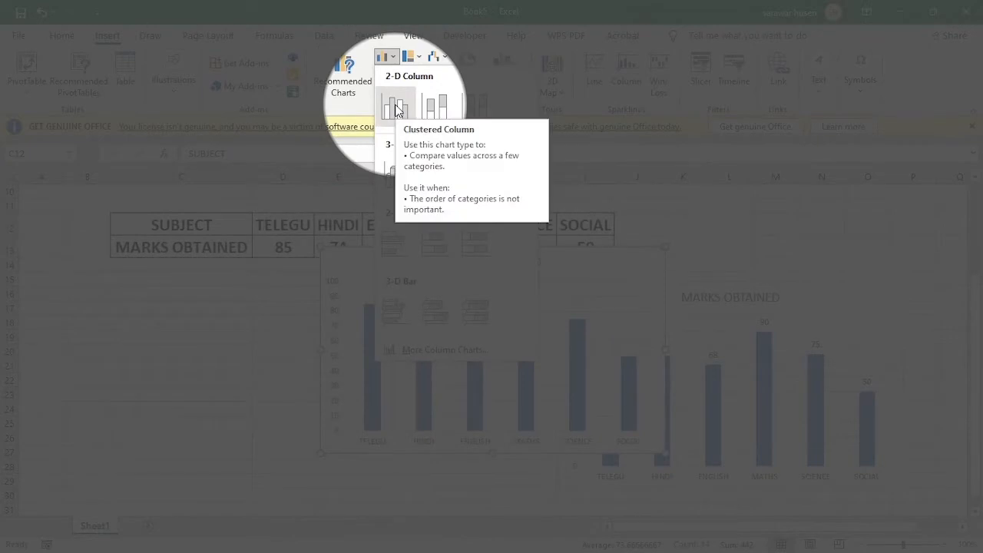
pyautogui.click(391, 251)
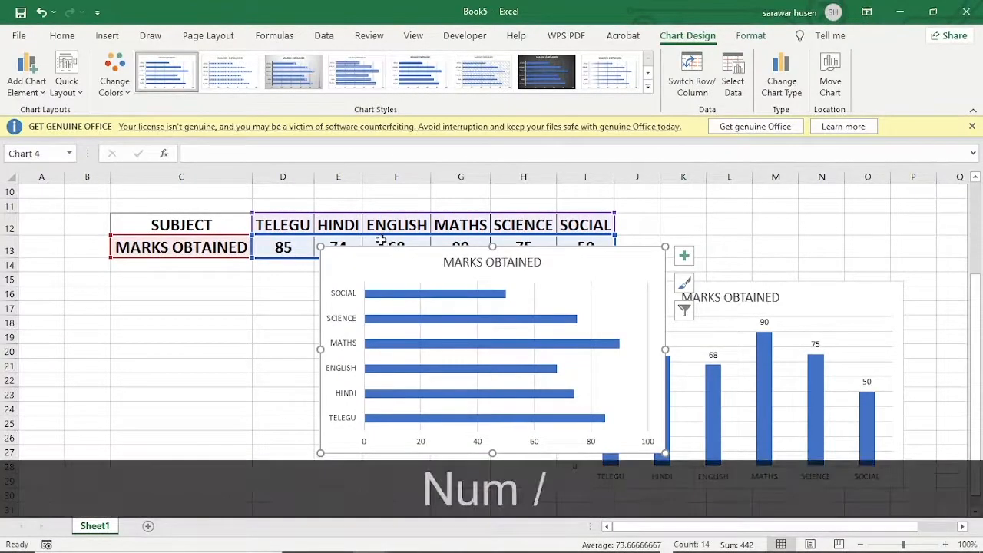
# Step: Move the bar chart directly below the table, starting at column C, and add data labels to it
pyautogui.moveTo(631, 359); pyautogui.dragTo(426, 381)
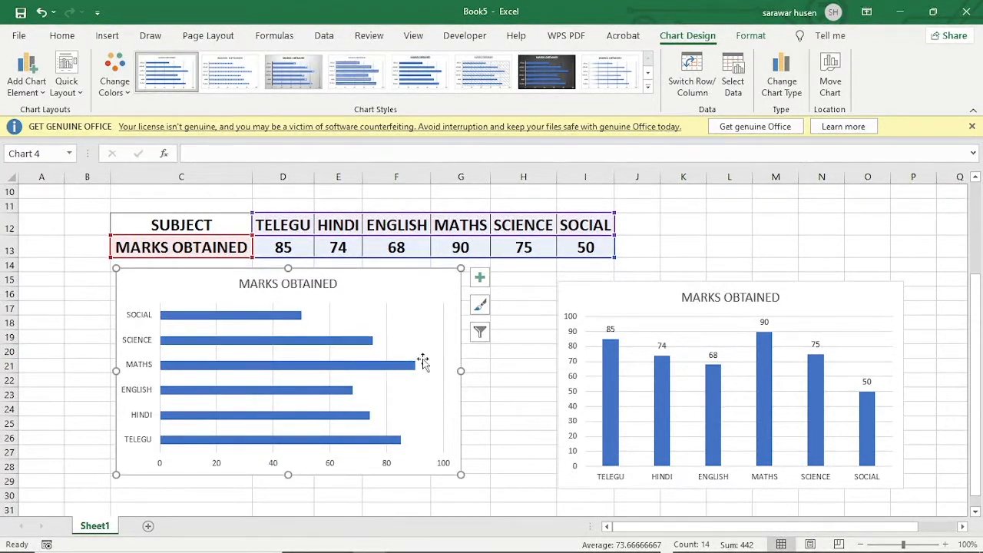
pyautogui.click(480, 279)
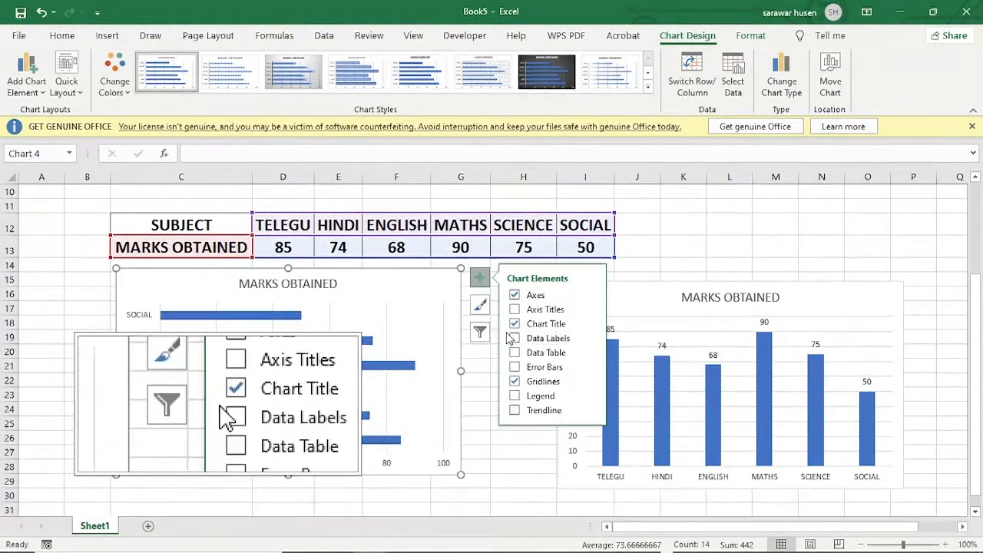
pyautogui.click(515, 338)
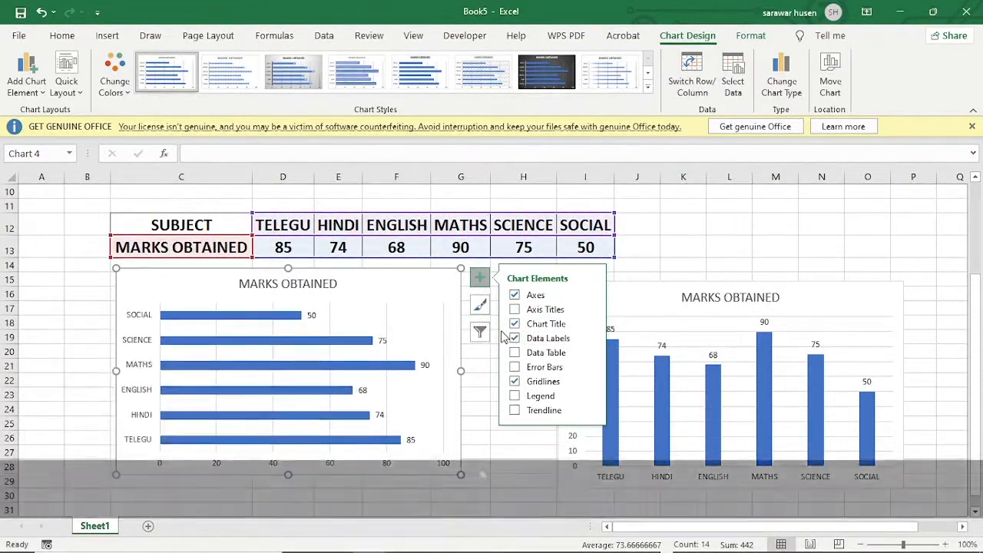
# Step: Apply the dark chart style Style 7 to the bar chart and recolor its bars with the fourth Colorful palette, which starts with green
pyautogui.click(368, 346)
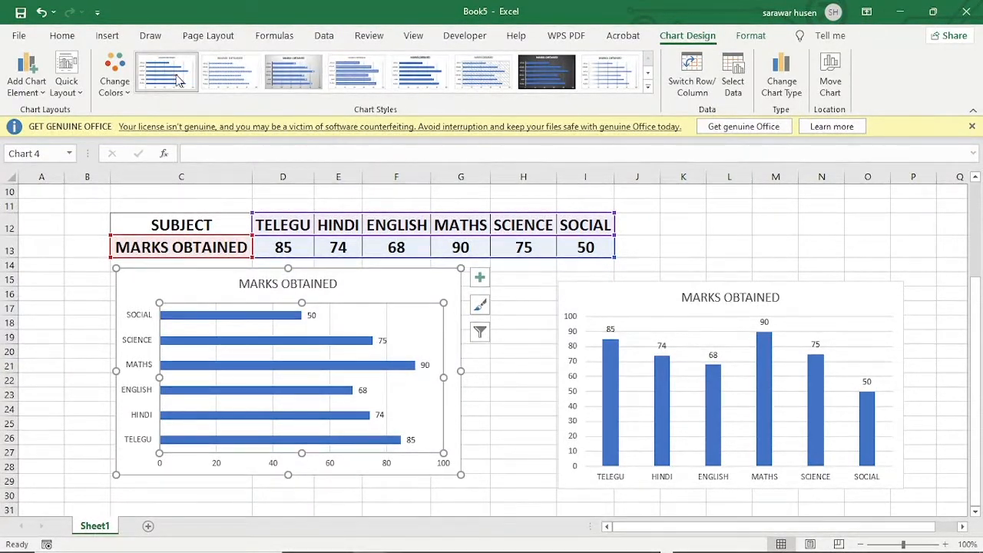
pyautogui.click(223, 80)
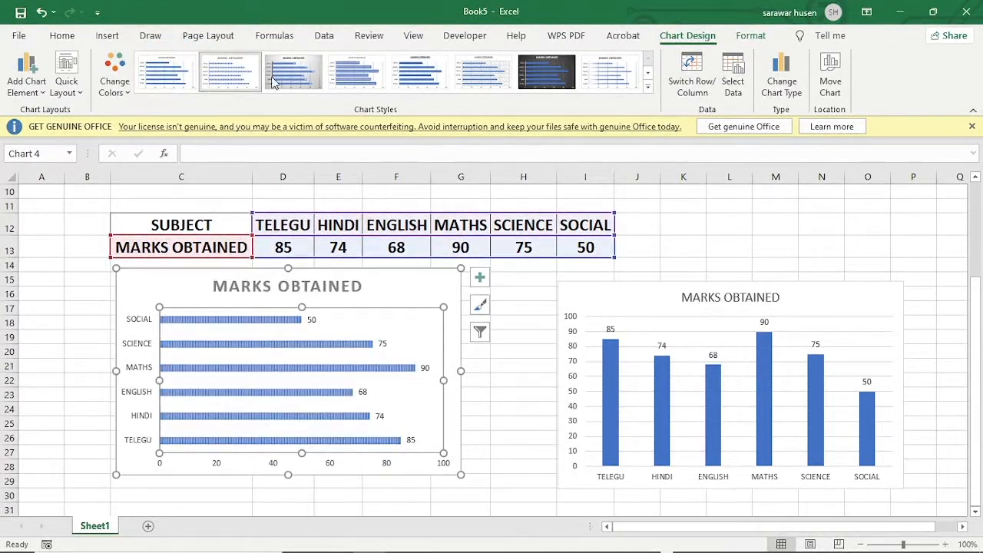
pyautogui.click(359, 67)
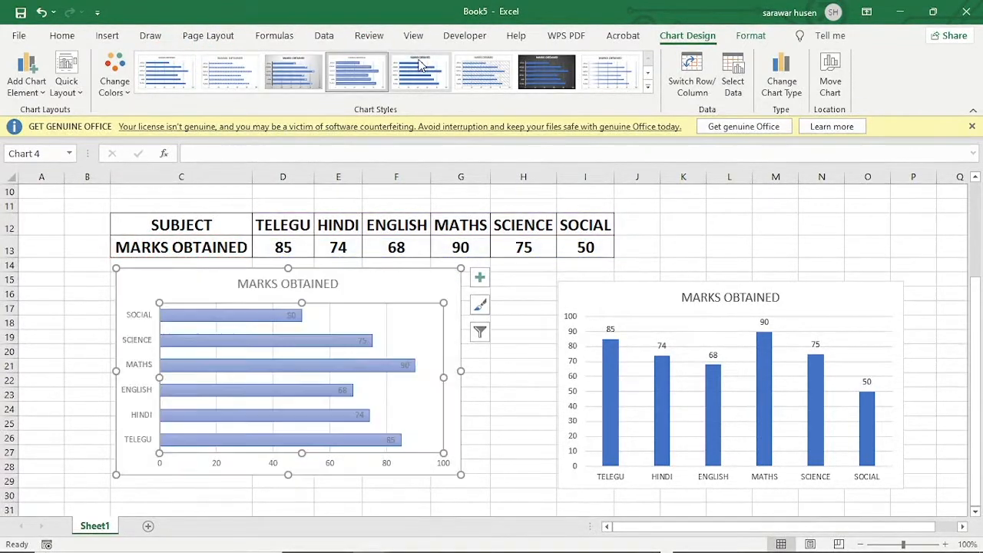
pyautogui.click(483, 72)
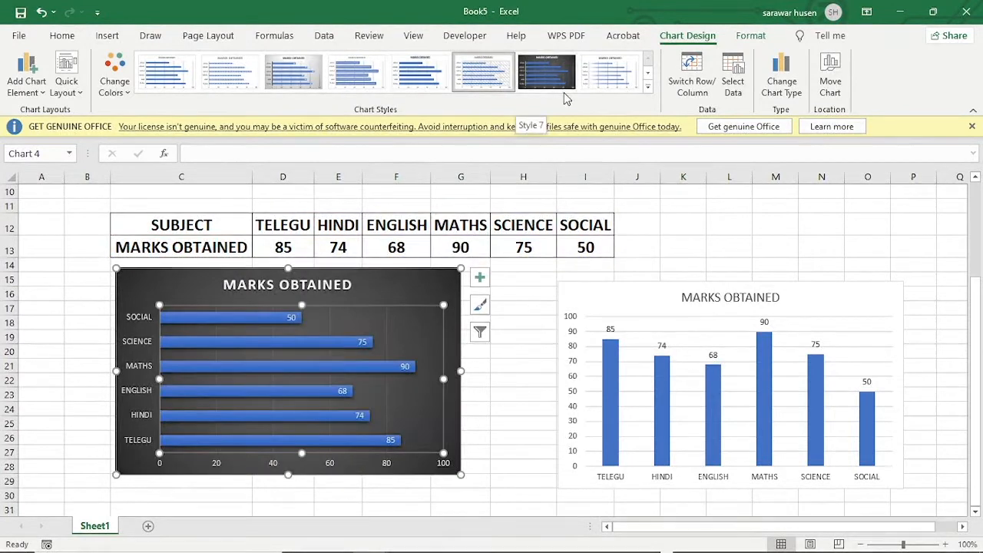
pyautogui.click(557, 76)
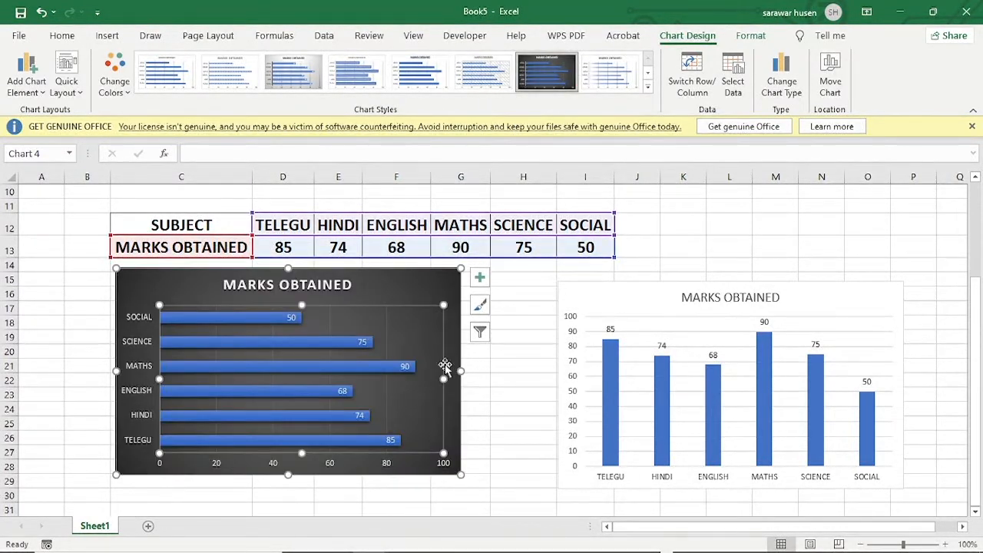
pyautogui.click(121, 89)
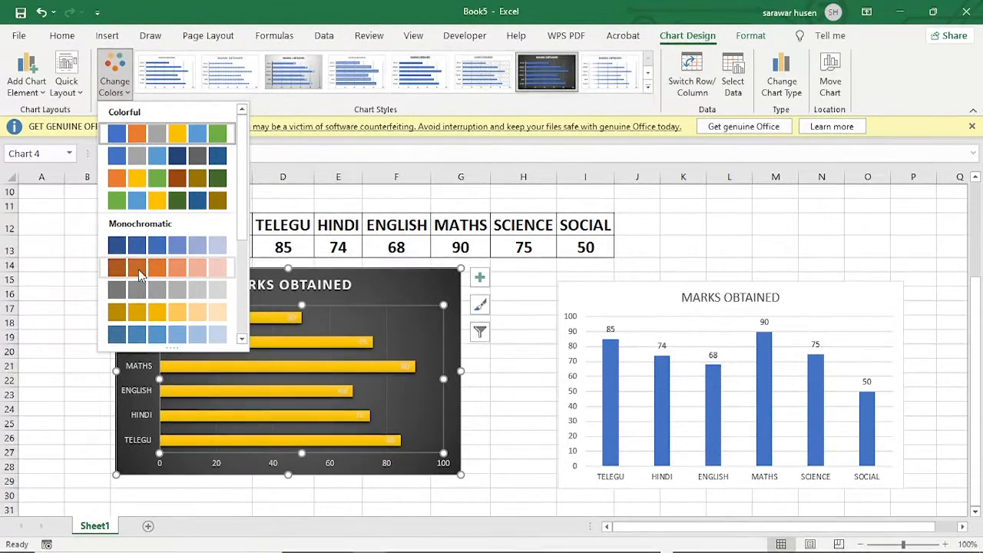
pyautogui.click(137, 199)
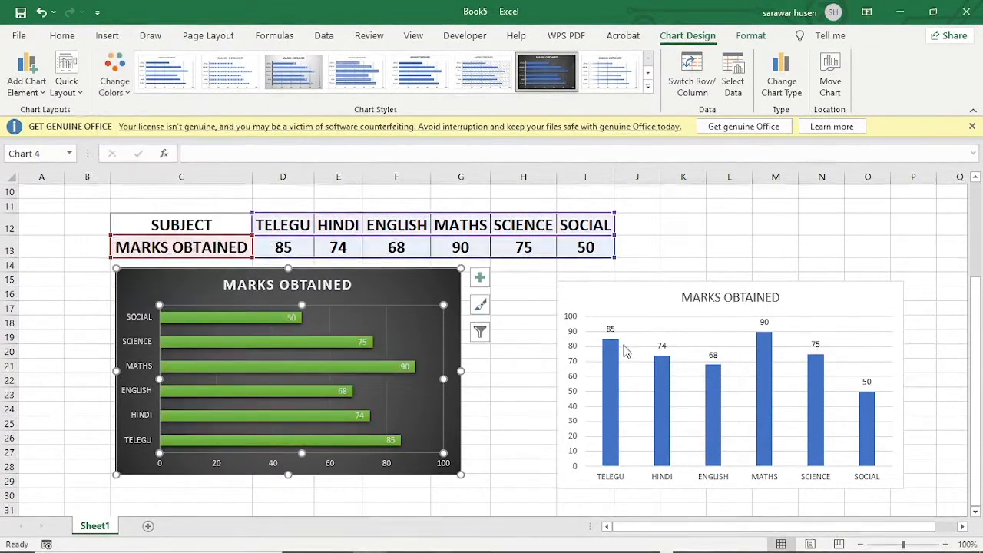
# Step: Apply the dark chart style with solid blue gradient columns and a bold, spaced title to the column chart
pyautogui.click(588, 307)
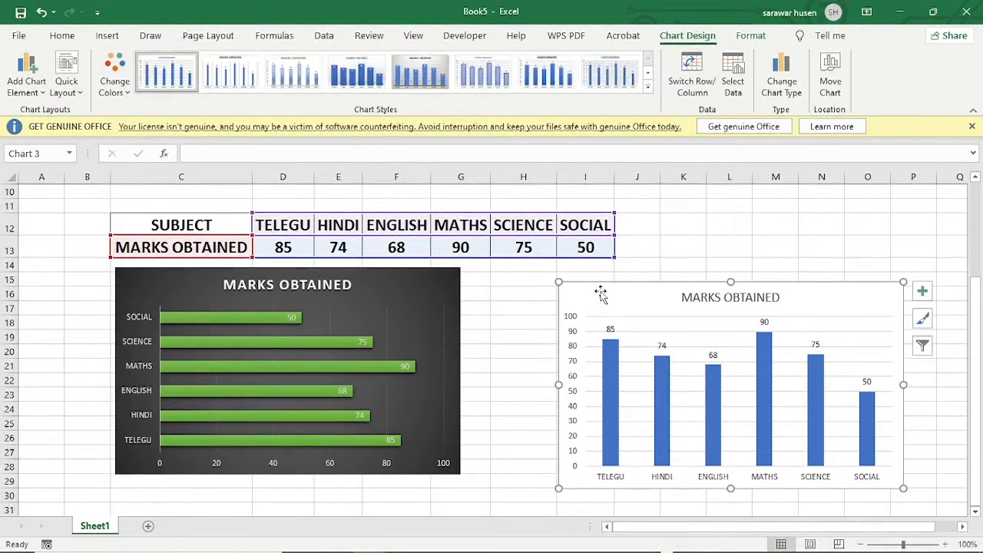
pyautogui.click(649, 85)
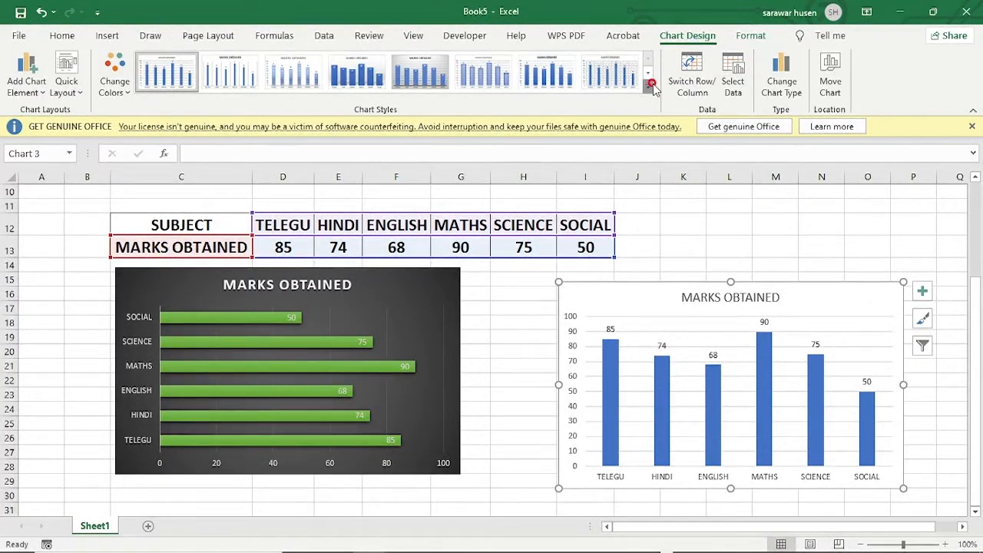
pyautogui.click(421, 73)
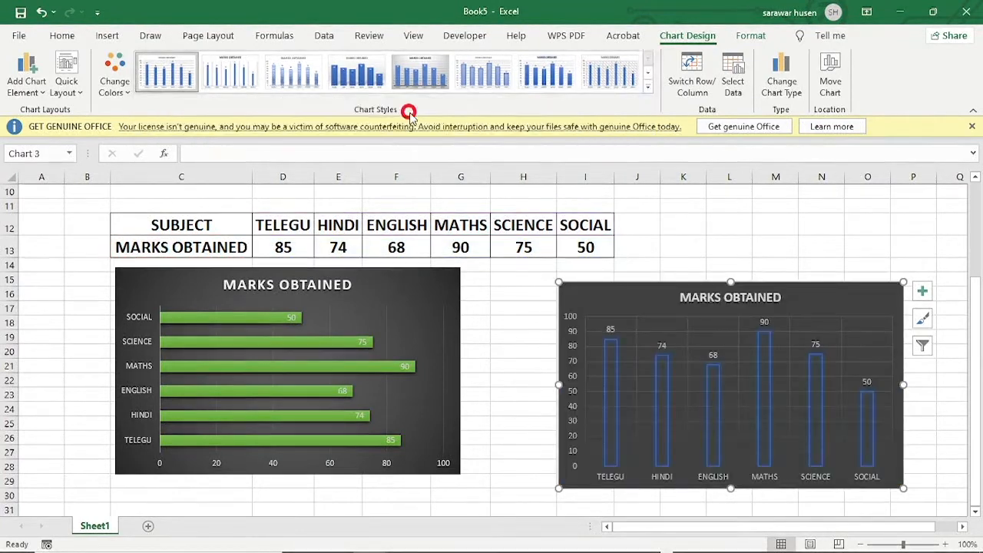
pyautogui.click(480, 74)
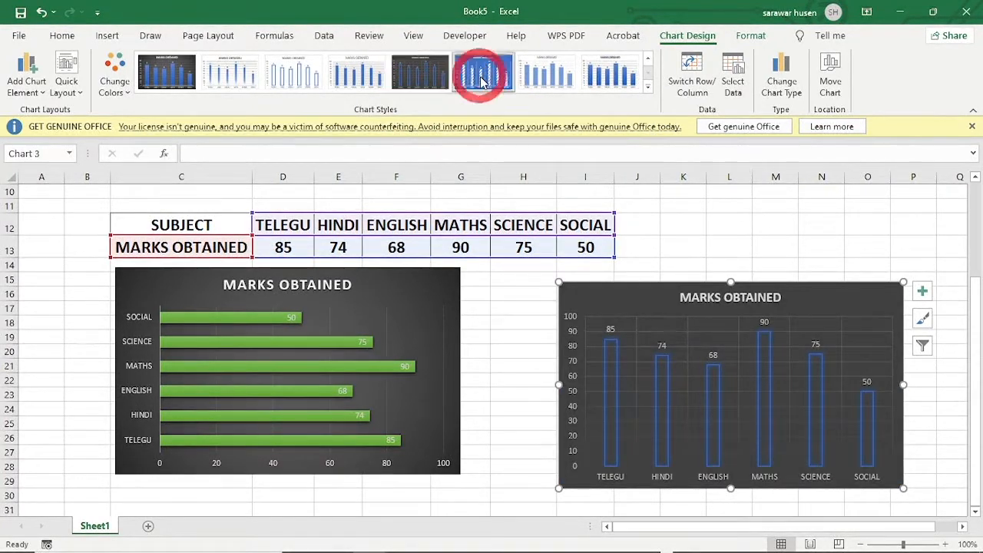
pyautogui.click(185, 73)
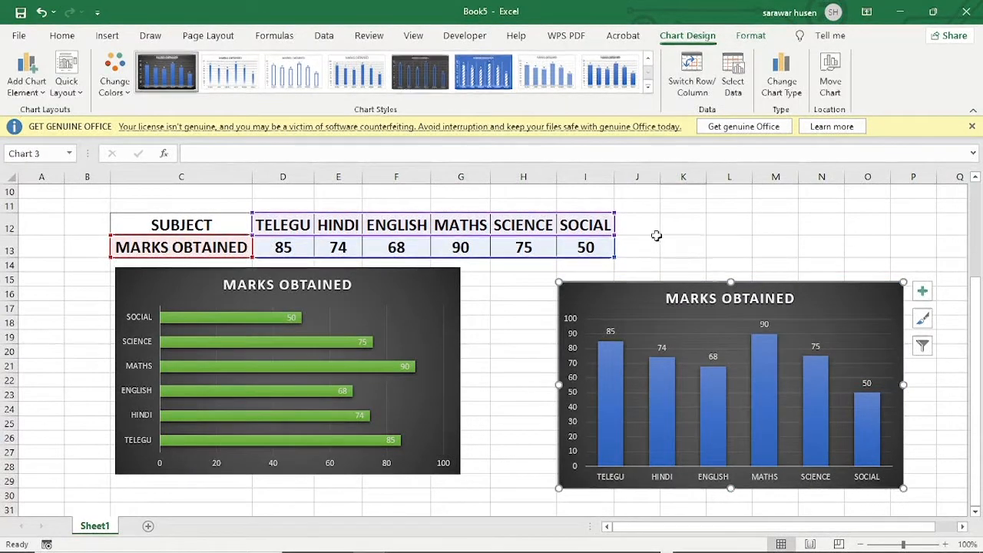
pyautogui.click(680, 247)
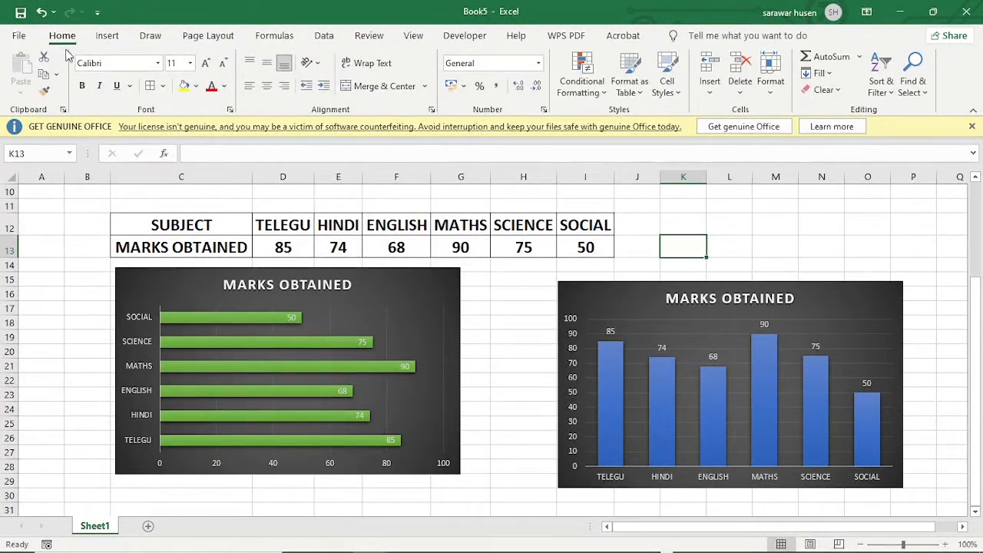
# Step: Save the workbook as BARCHART in the my excel sheet folder, as an Excel Workbook
pyautogui.click(20, 38)
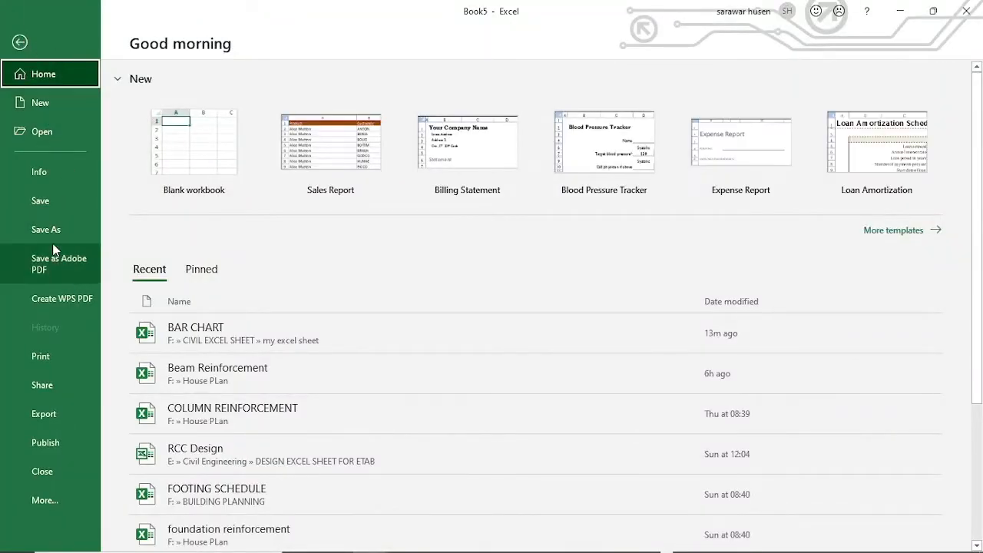
pyautogui.click(55, 231)
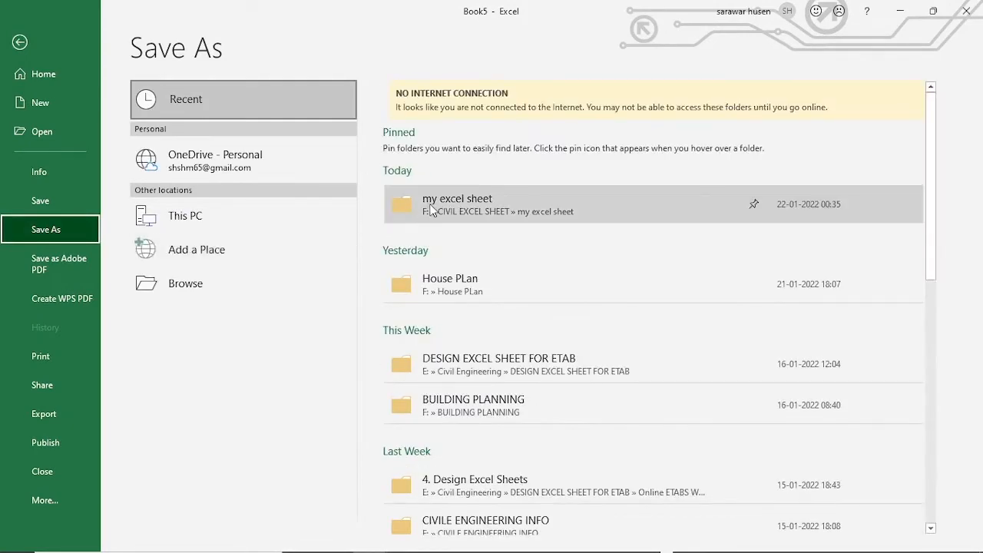
pyautogui.click(429, 203)
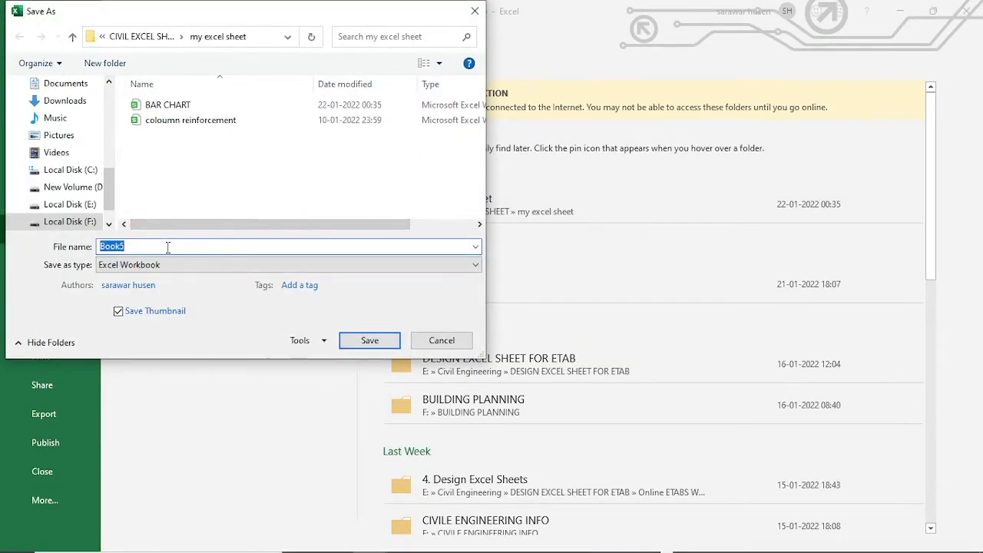
pyautogui.write('BAR')
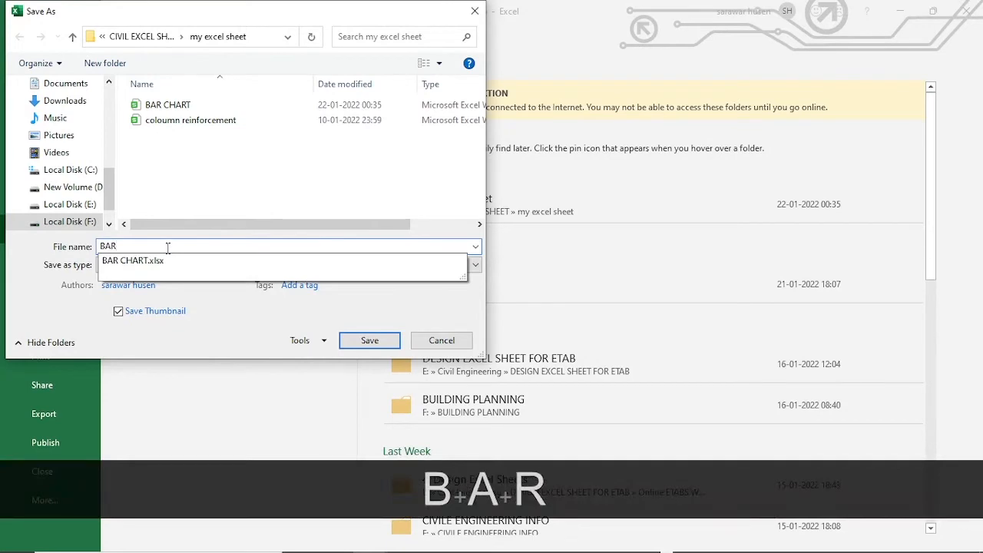
pyautogui.write('CHART')
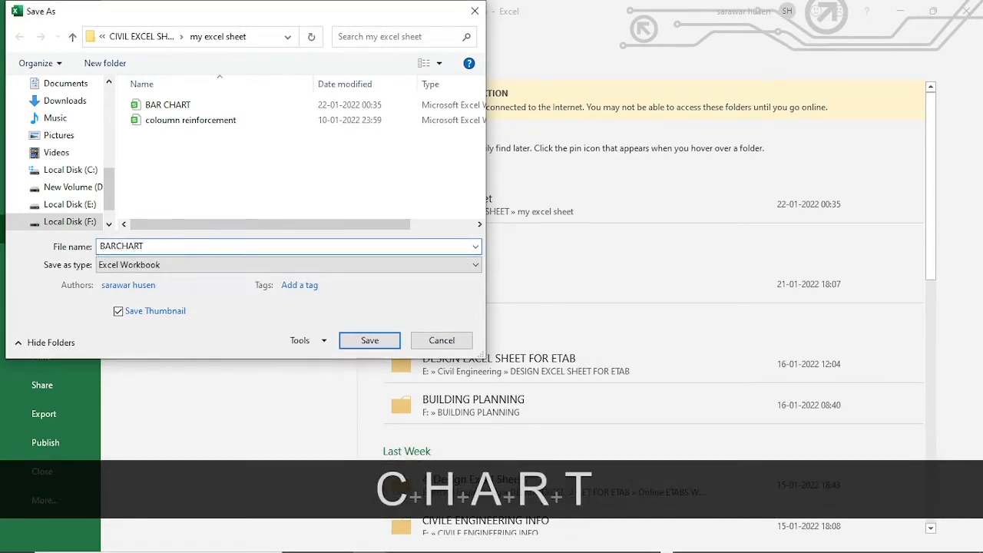
pyautogui.click(357, 346)
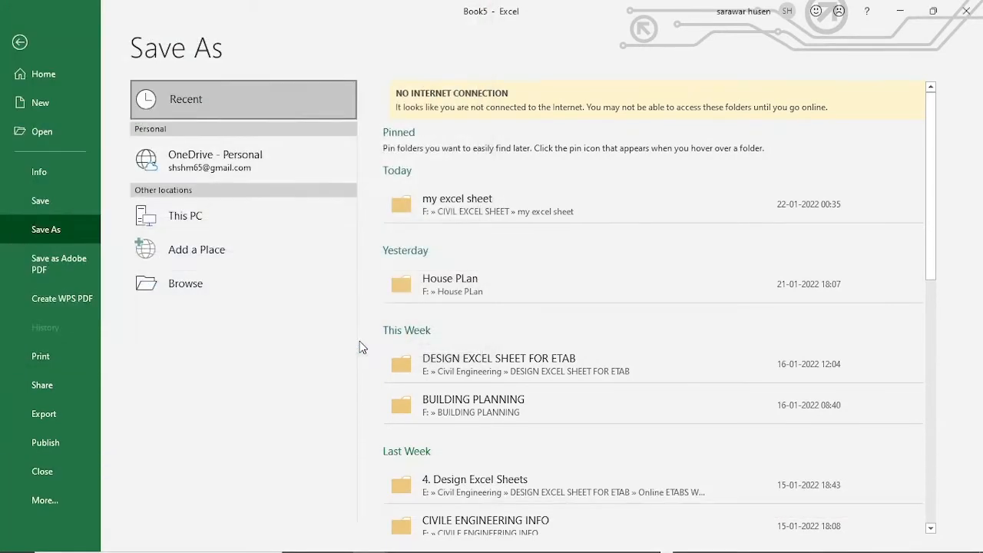